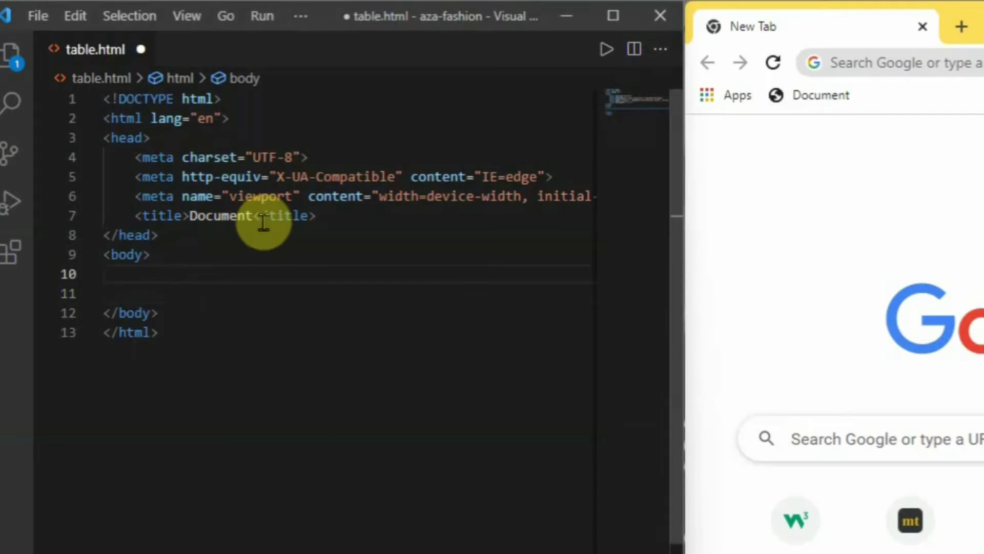
Place the cursor in the boilerplate's default page title to replace it
{"action": "left_click", "coordinate": [254, 217]}
Retitle the page 'Table' and start a table row with a Name header cell
{"action": "key", "text": "BackSpace"}
{"action": "key", "text": "BackSpace"}
{"action": "key", "text": "BackSpace"}
{"action": "key", "text": "BackSpace"}
{"action": "key", "text": "BackSpace"}
{"action": "key", "text": "BackSpace"}
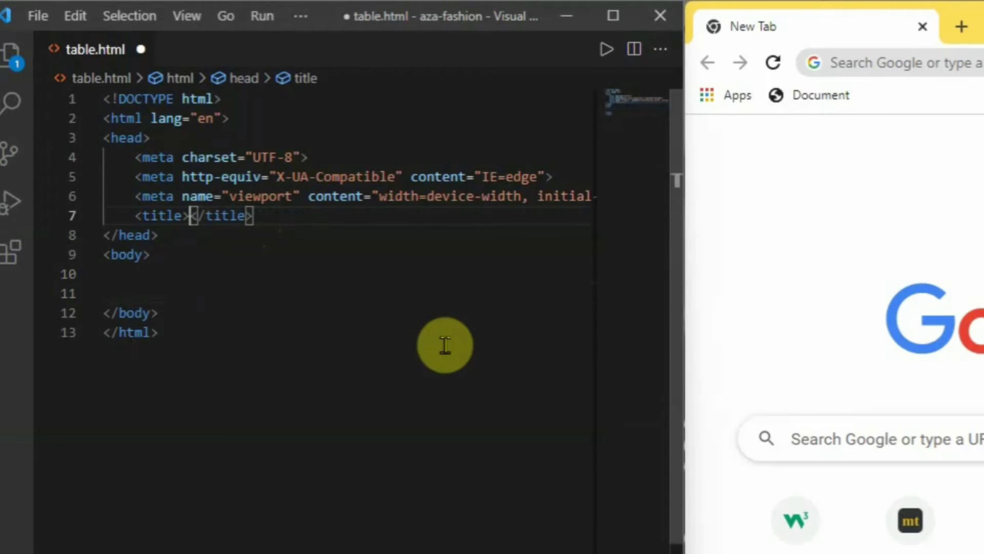
{"action": "type", "text": "Table"}
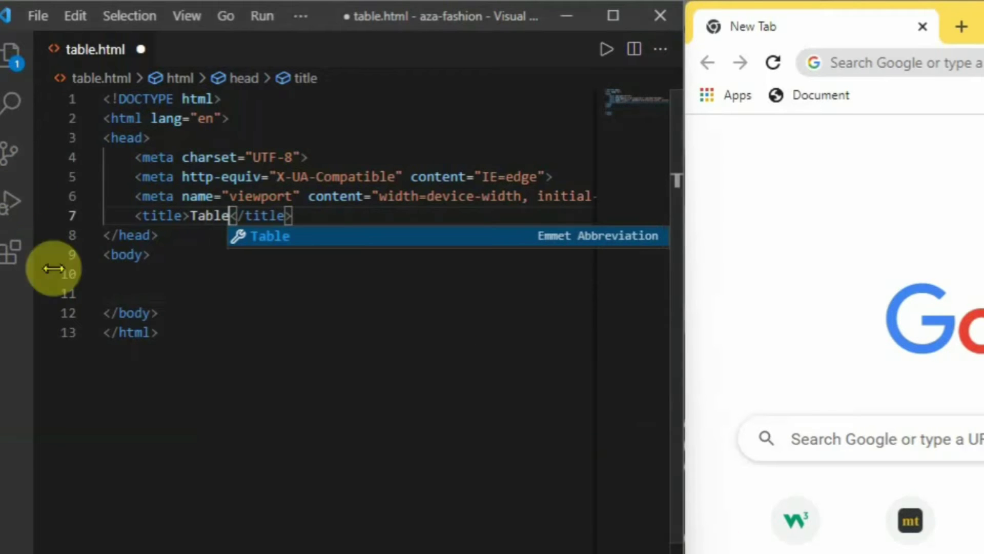
{"action": "left_click", "coordinate": [154, 275]}
{"action": "type", "text": "ta"}
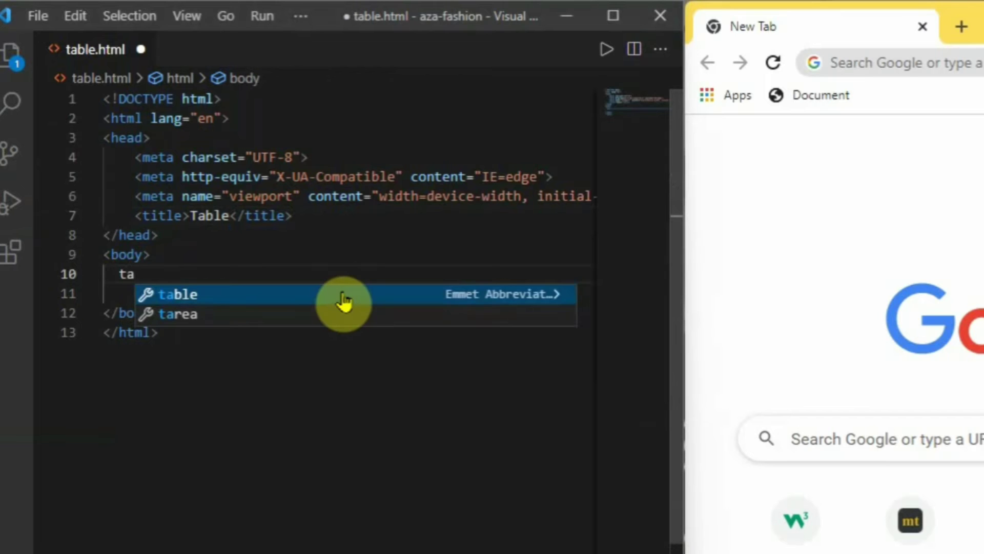
{"action": "type", "text": "ble"}
{"action": "key", "text": "Return"}
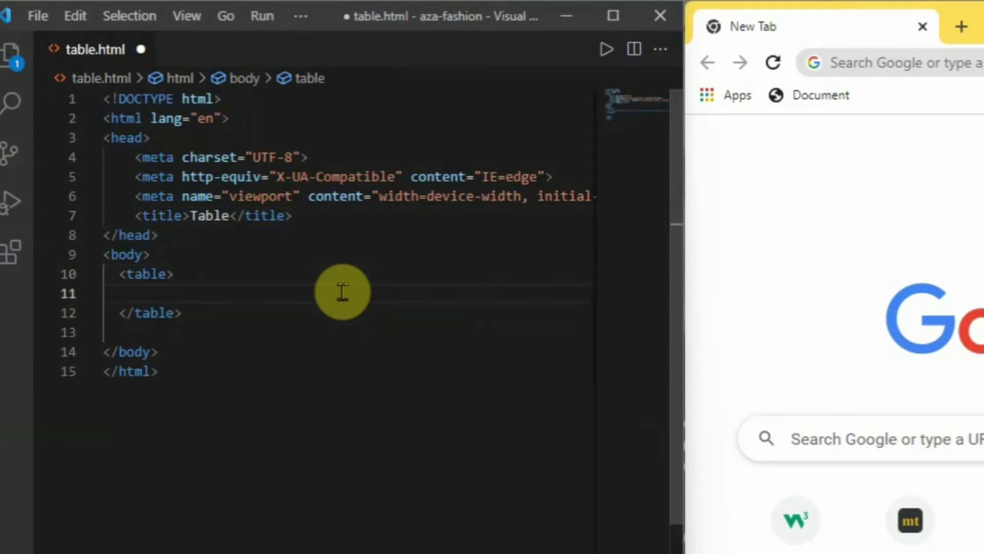
{"action": "type", "text": "tr"}
{"action": "key", "text": "Tab"}
{"action": "key", "text": "Return"}
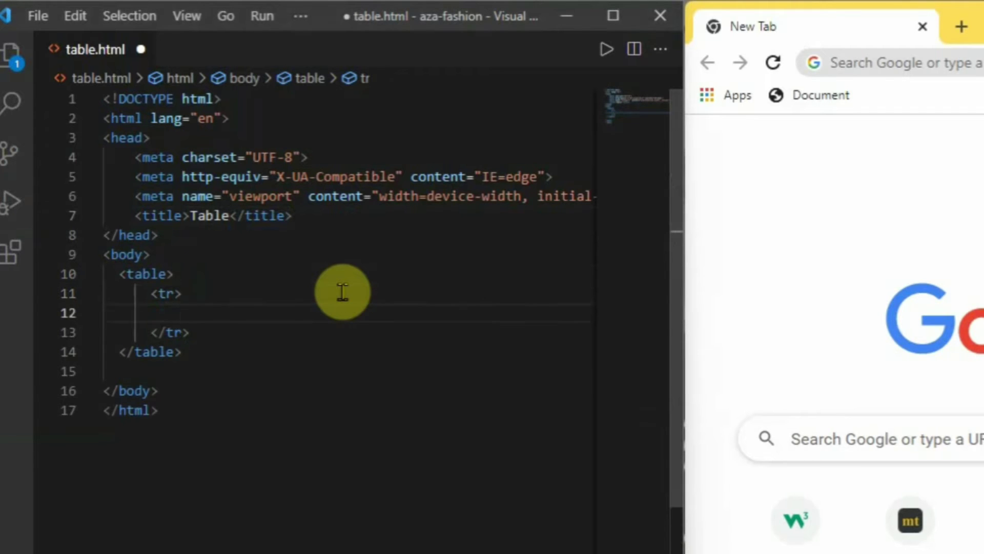
{"action": "type", "text": "h"}
{"action": "key", "text": "Tab"}
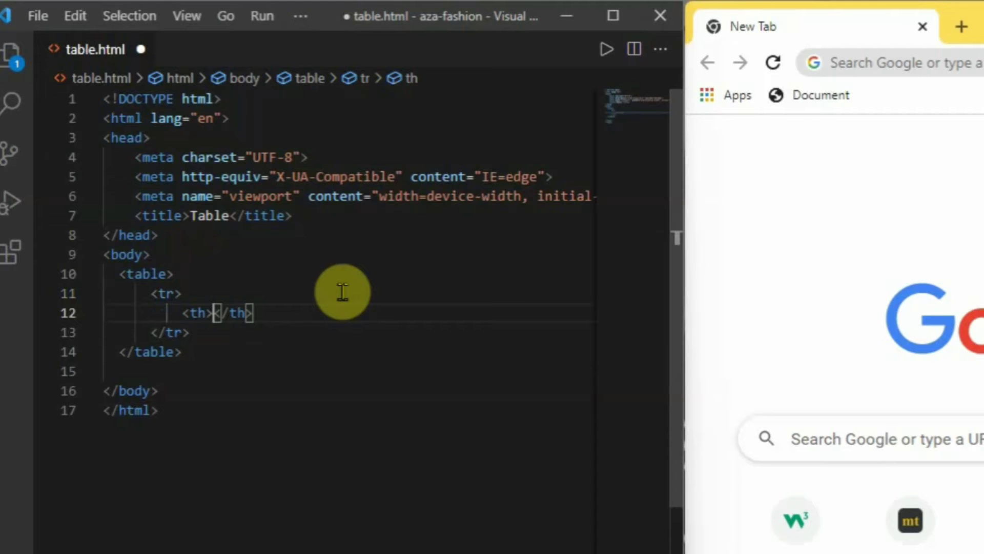
{"action": "type", "text": "Name"}
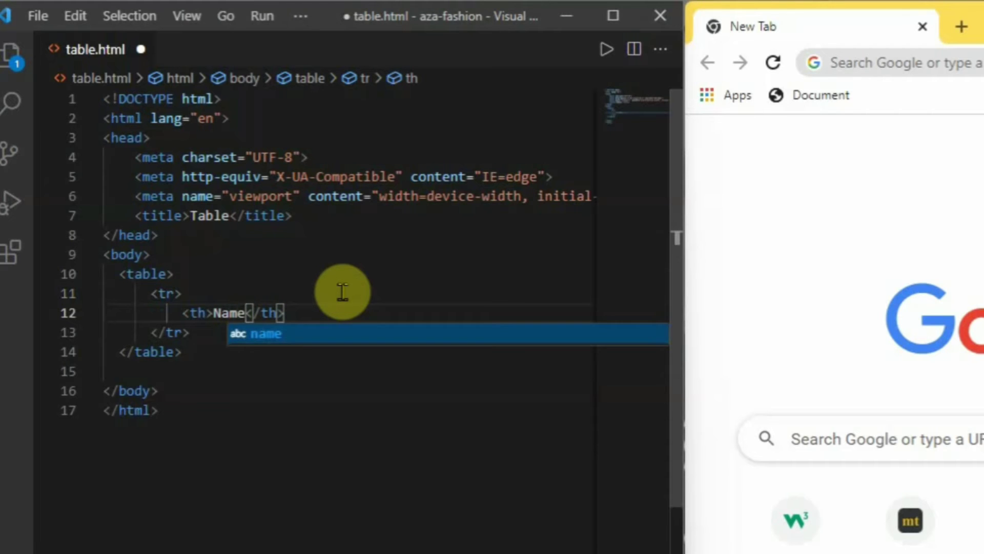
{"action": "key", "text": "Escape"}
Add Division and Roll No header cells, then open a line below the header row
{"action": "key", "text": "End"}
{"action": "key", "text": "Return"}
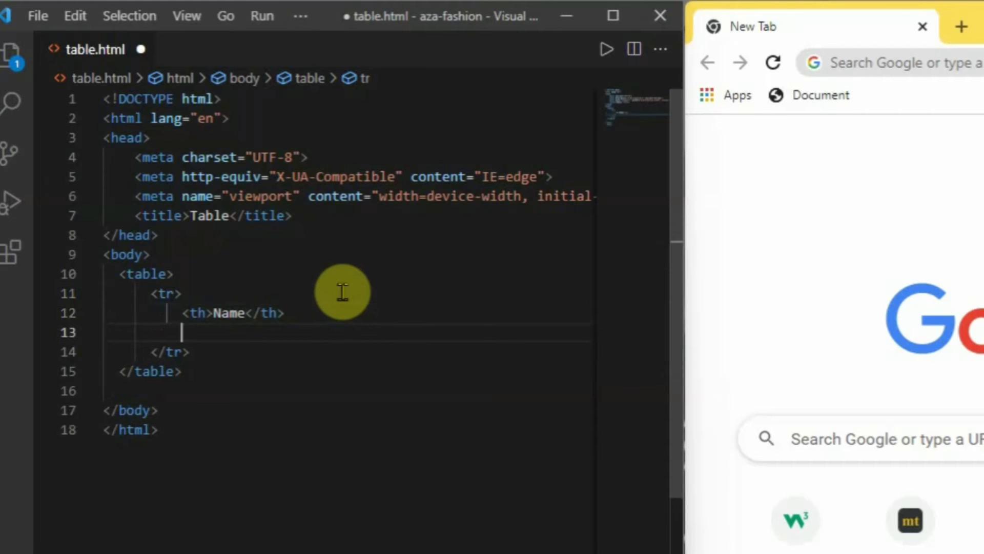
{"action": "type", "text": "th"}
{"action": "key", "text": "Tab"}
{"action": "type", "text": "D"}
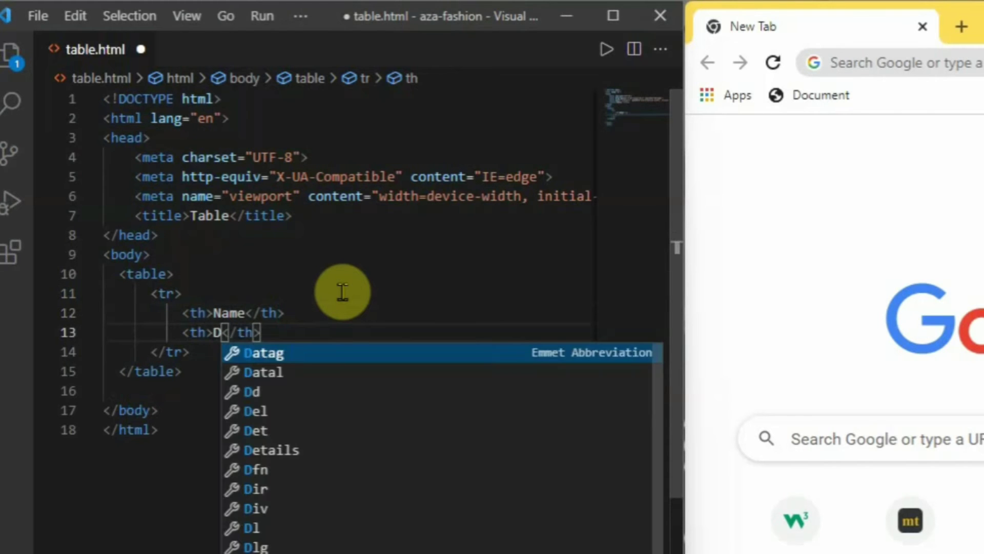
{"action": "type", "text": "ivisio"}
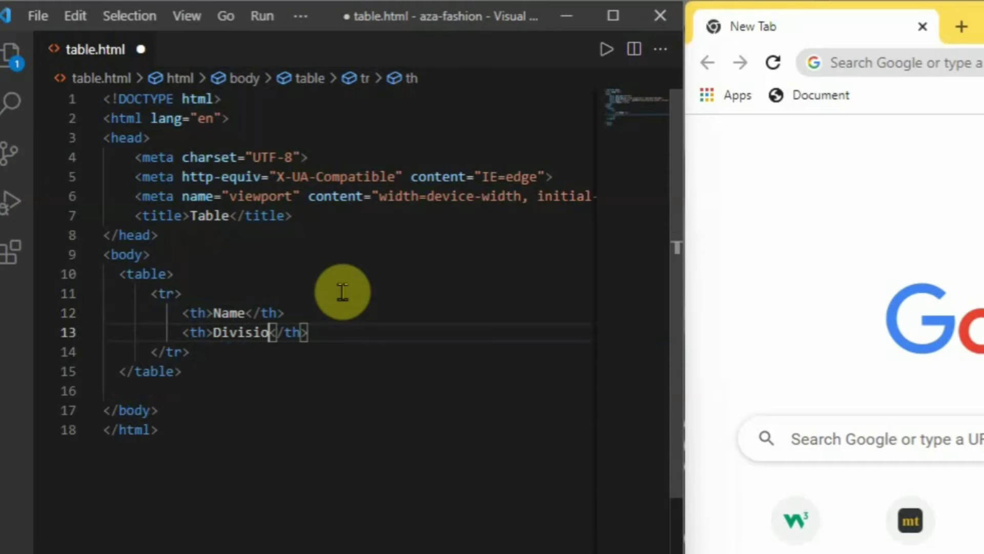
{"action": "type", "text": "n"}
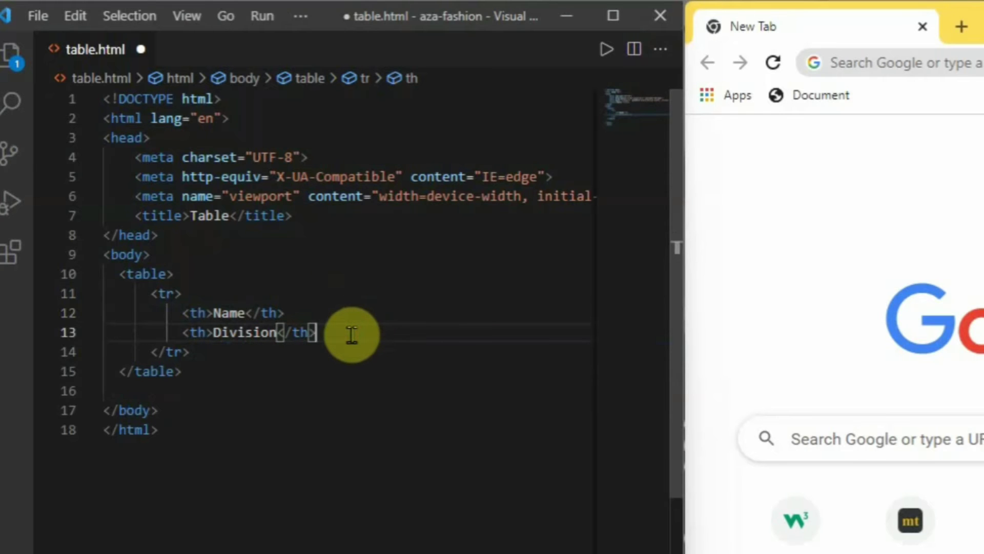
{"action": "key", "text": "End"}
{"action": "key", "text": "Return"}
{"action": "type", "text": "th"}
{"action": "key", "text": "Tab"}
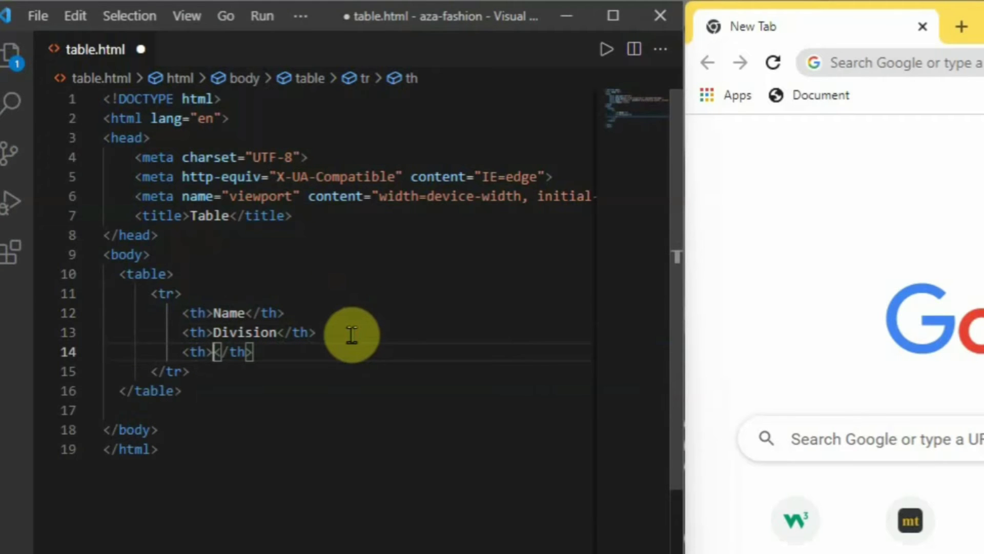
{"action": "type", "text": "Roll No"}
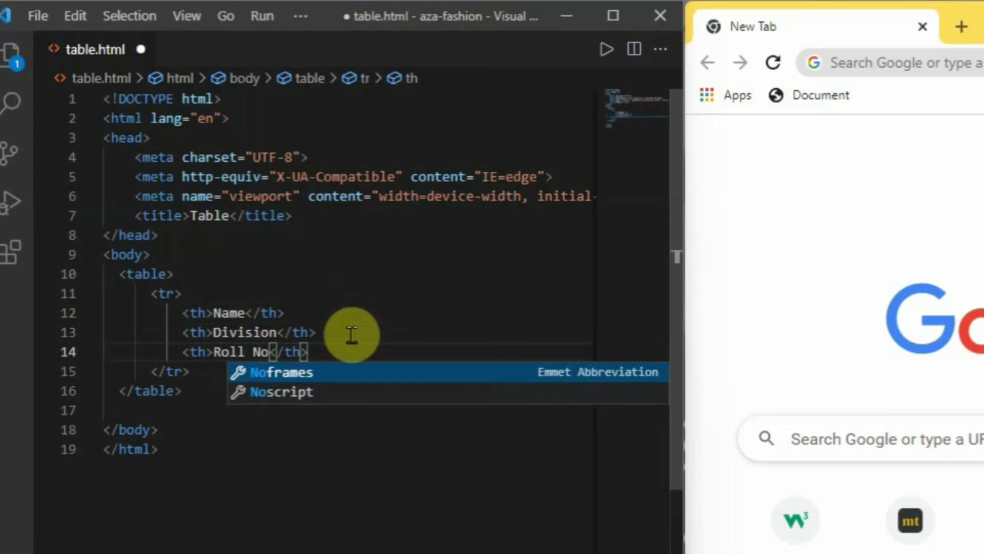
{"action": "key", "text": "Escape"}
{"action": "key", "text": "End"}
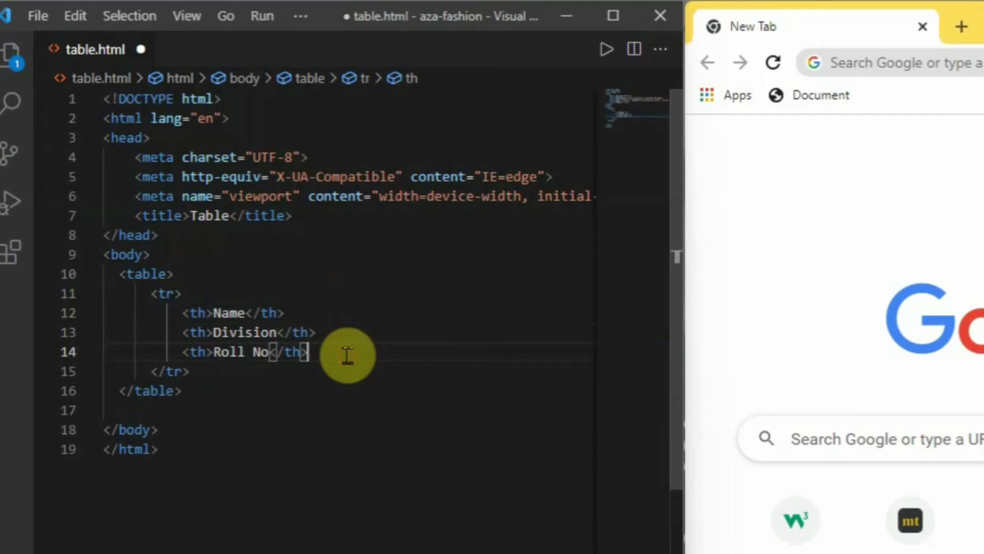
{"action": "key", "text": "Down"}
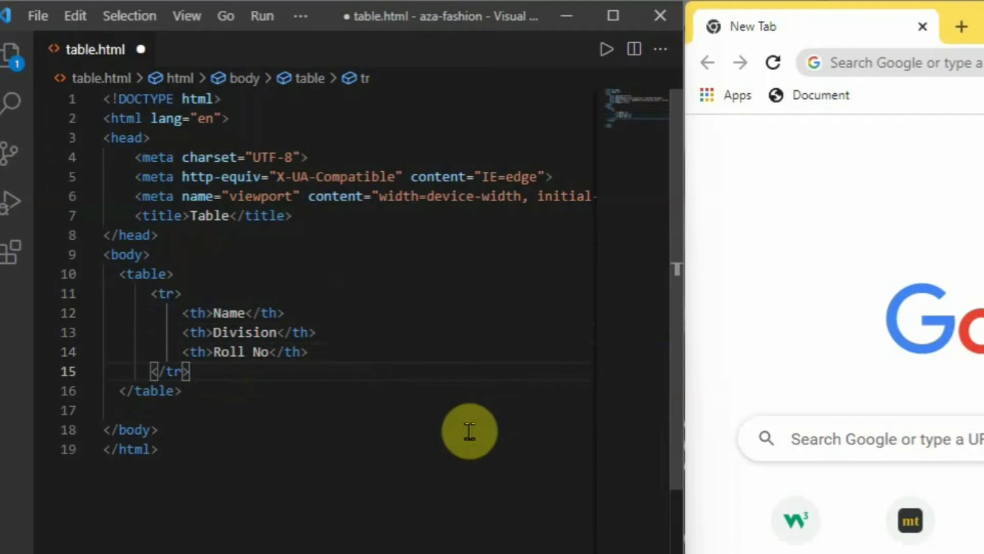
{"action": "key", "text": "Return"}
{"action": "type", "text": "tr"}
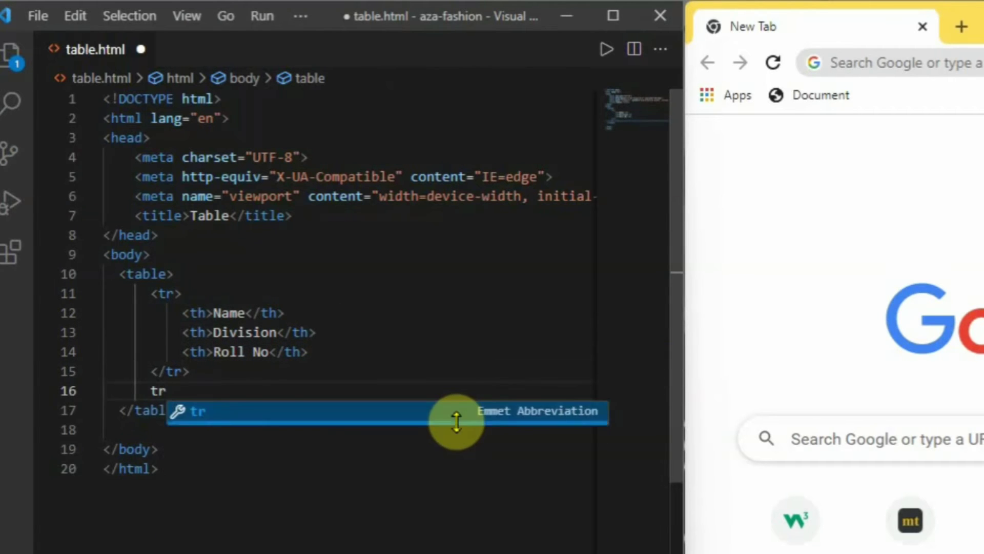
Add a data row with cells Riddhi, C and 53
{"action": "key", "text": "Tab"}
{"action": "type", "text": "t"}
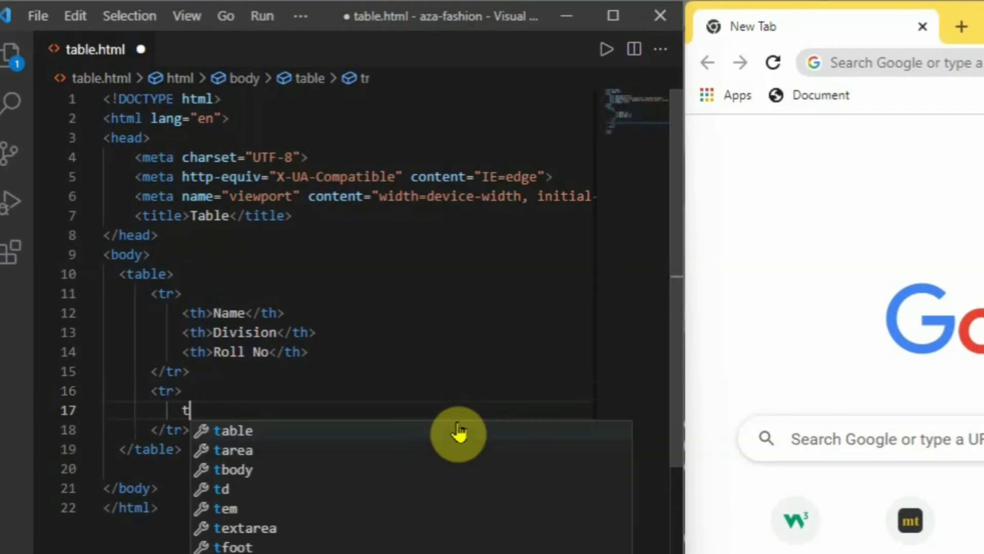
{"action": "type", "text": "d"}
{"action": "key", "text": "Tab"}
{"action": "type", "text": "Ri"}
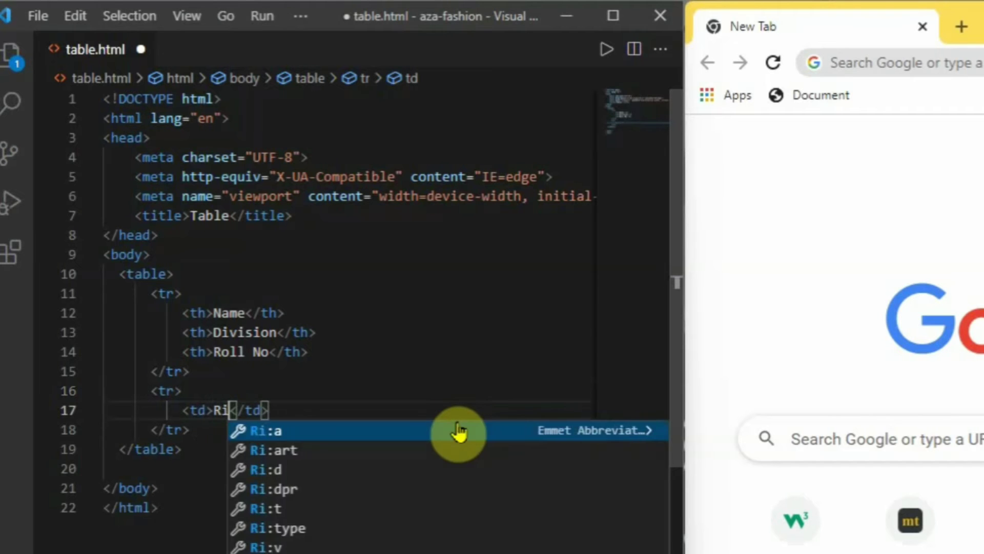
{"action": "type", "text": "ddhi"}
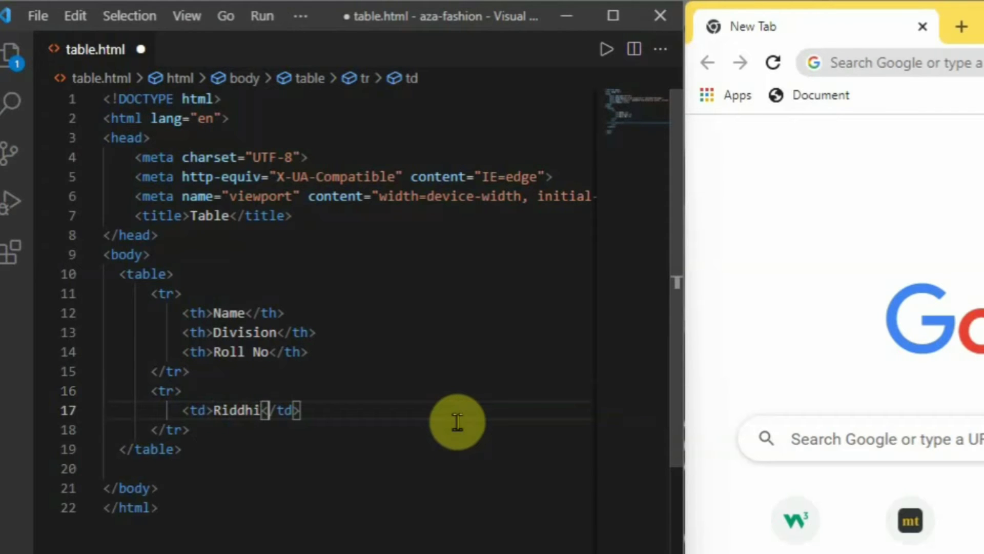
{"action": "key", "text": "End"}
{"action": "key", "text": "Return"}
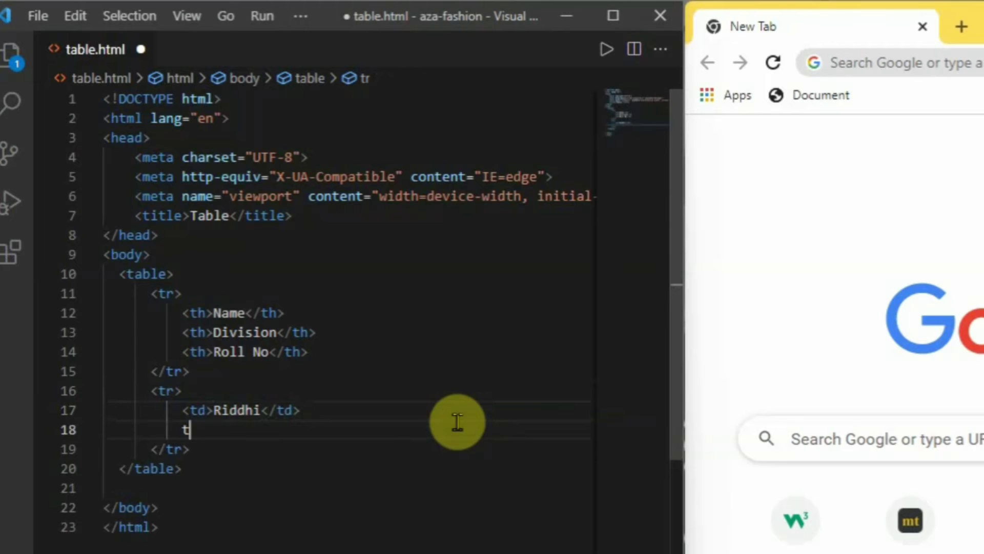
{"action": "type", "text": "d"}
{"action": "key", "text": "Tab"}
{"action": "type", "text": "C"}
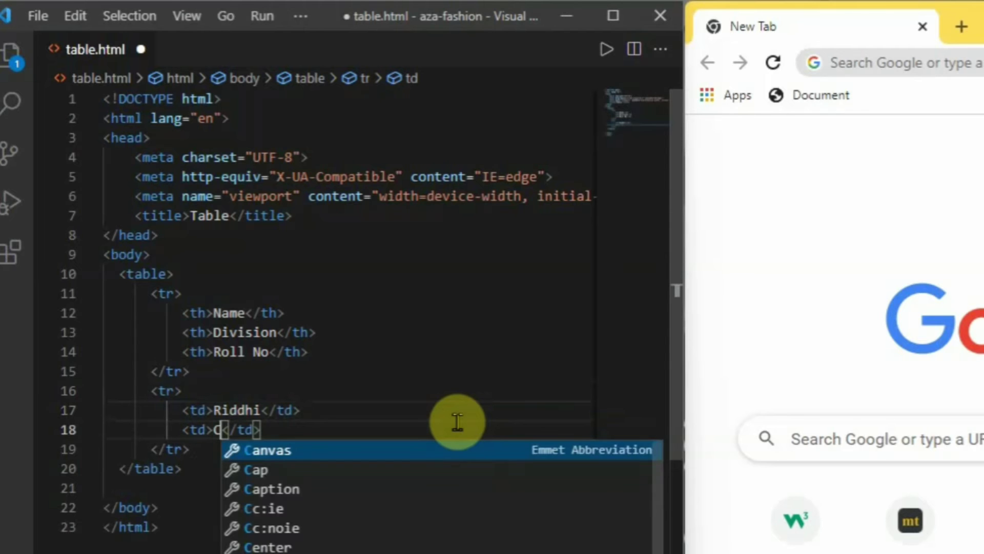
{"action": "key", "text": "Escape"}
{"action": "key", "text": "Return"}
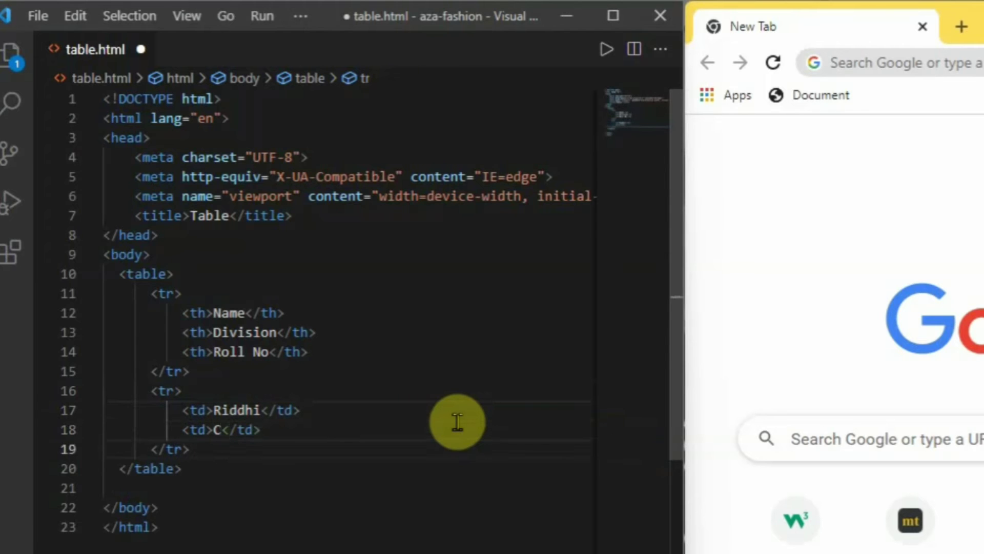
{"action": "key", "text": "BackSpace"}
{"action": "key", "text": "Return"}
{"action": "type", "text": "t"}
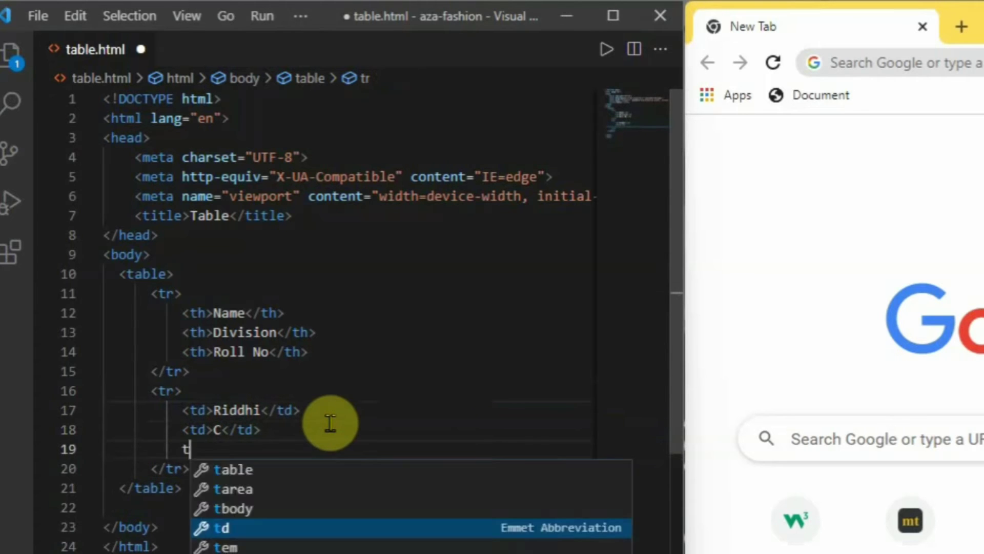
{"action": "type", "text": "d"}
{"action": "key", "text": "Tab"}
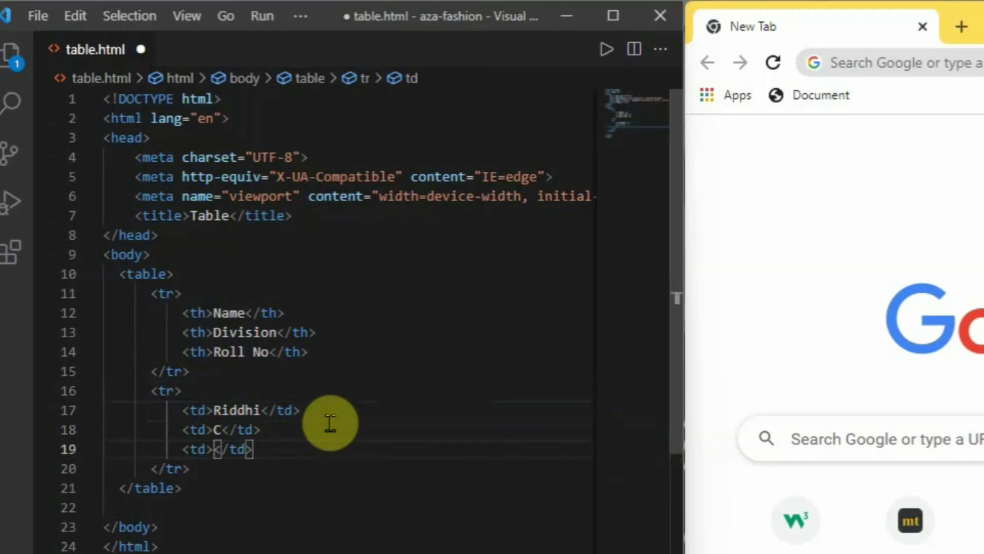
{"action": "type", "text": "53"}
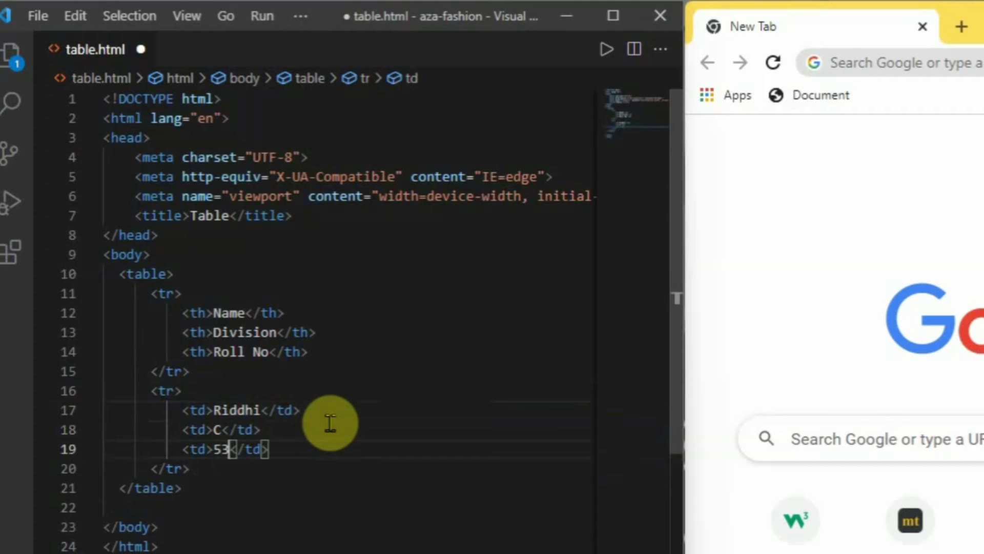
Add a Chiranjivi row with division B and roll number 45, correcting its cell tag
{"action": "left_click", "coordinate": [239, 468]}
{"action": "key", "text": "Return"}
{"action": "type", "text": "tr"}
{"action": "key", "text": "Tab"}
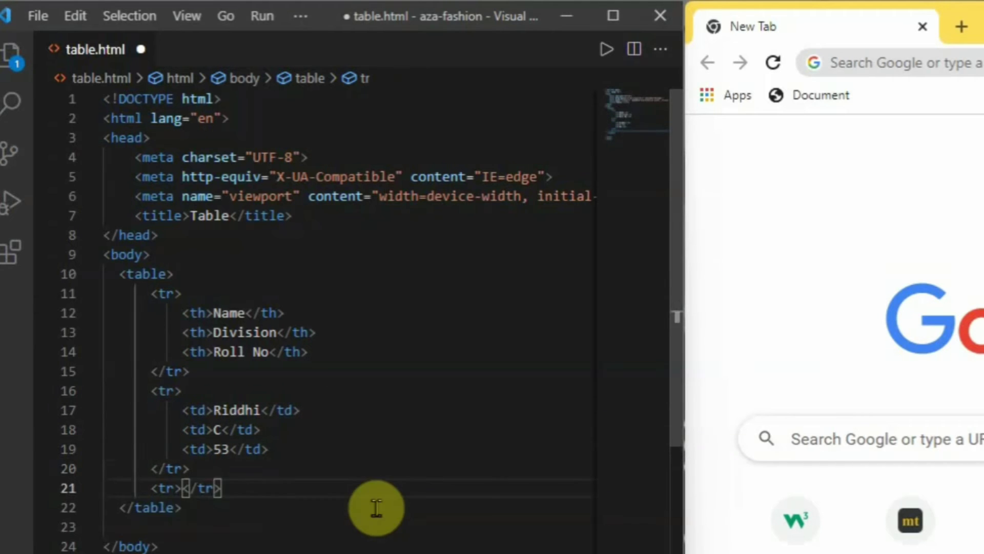
{"action": "key", "text": "Return"}
{"action": "type", "text": "th"}
{"action": "key", "text": "Tab"}
{"action": "type", "text": "Chir"}
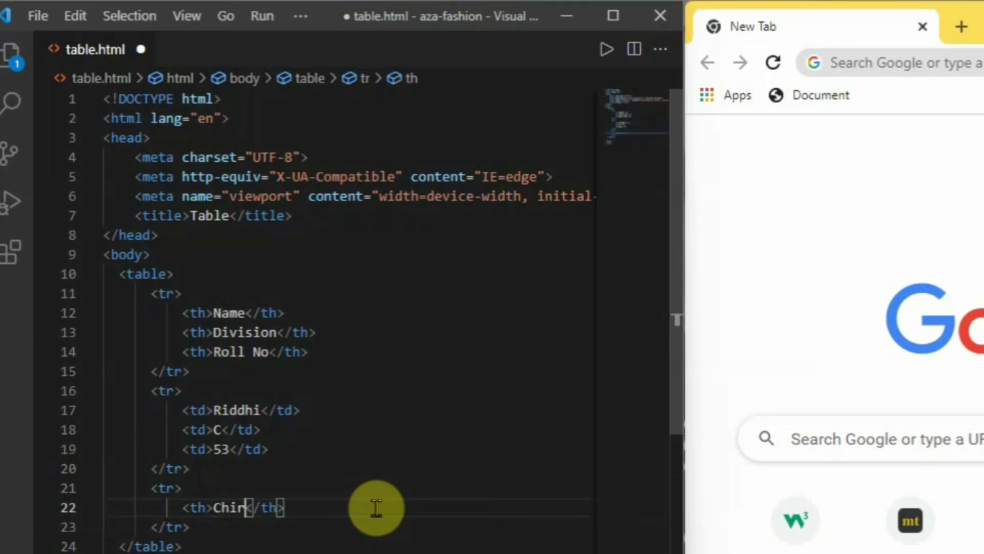
{"action": "type", "text": "anjivi"}
{"action": "key", "text": "Tab"}
{"action": "key", "text": "Return"}
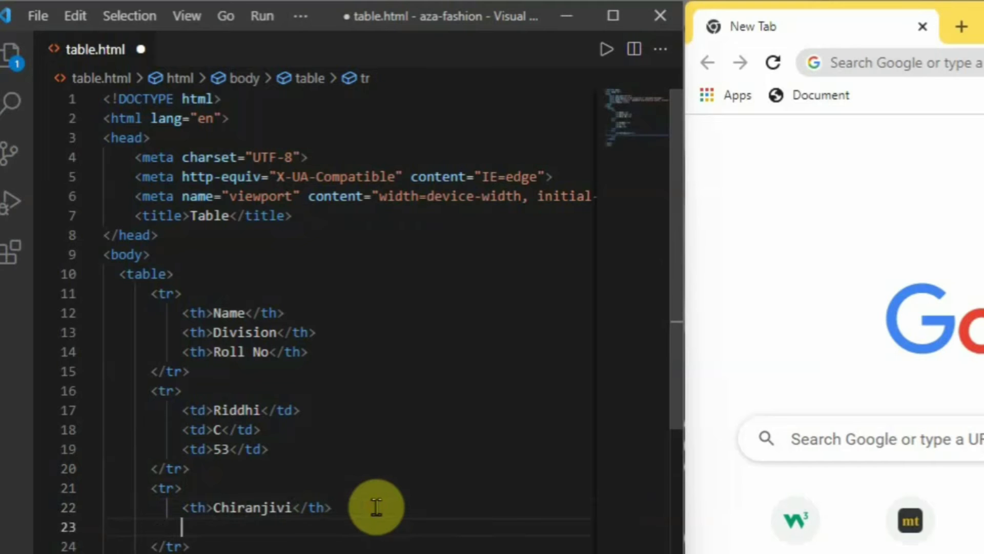
{"action": "left_click", "coordinate": [376, 507]}
{"action": "type", "text": "td"}
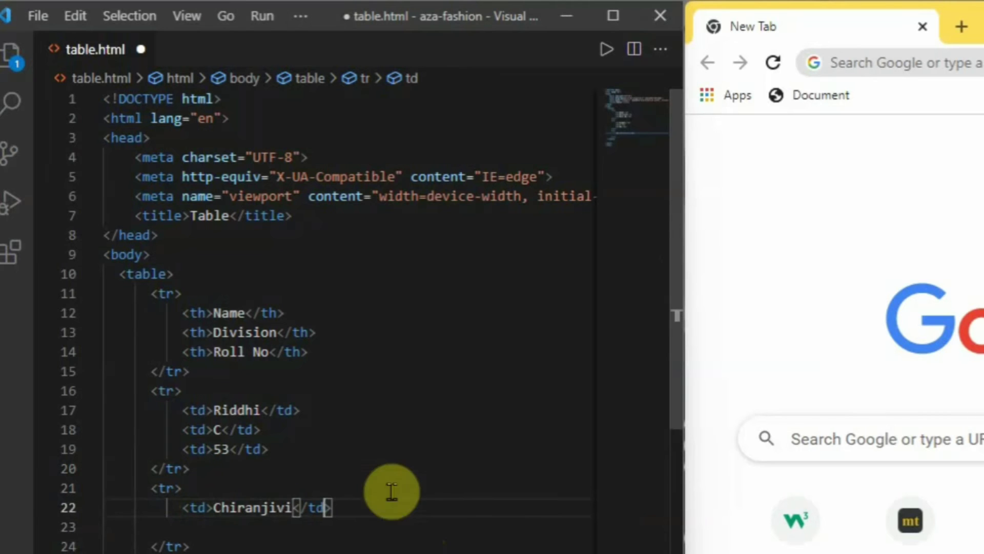
{"action": "key", "text": "Return"}
{"action": "type", "text": "td"}
{"action": "key", "text": "Tab"}
{"action": "type", "text": "B"}
{"action": "key", "text": "Escape"}
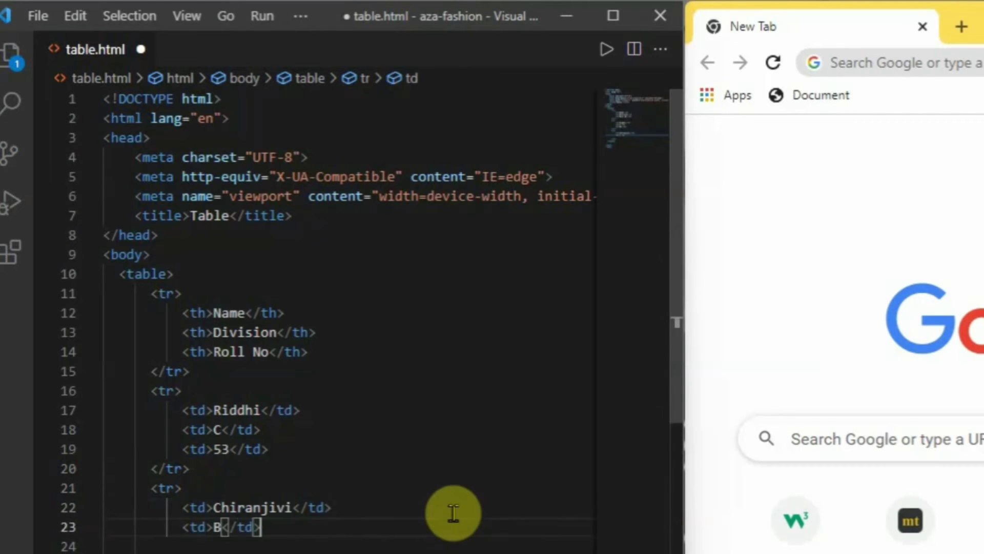
{"action": "key", "text": "End"}
{"action": "key", "text": "Return"}
{"action": "type", "text": "td"}
{"action": "key", "text": "Tab"}
{"action": "type", "text": "4"}
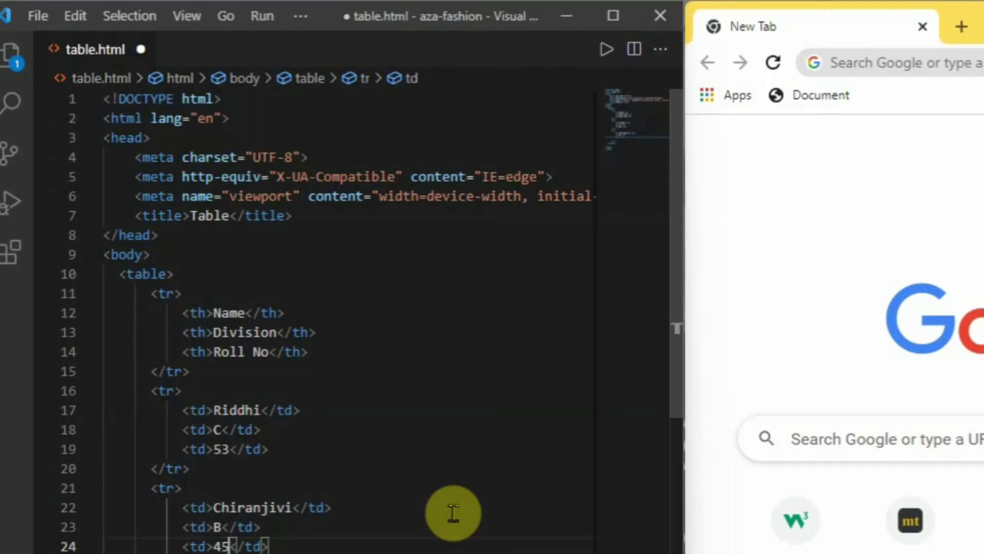
{"action": "type", "text": "5"}
Add a Khushi row with division A and roll number 23, and save the file
{"action": "key", "text": "Down"}
{"action": "key", "text": "Return"}
{"action": "type", "text": "t"}
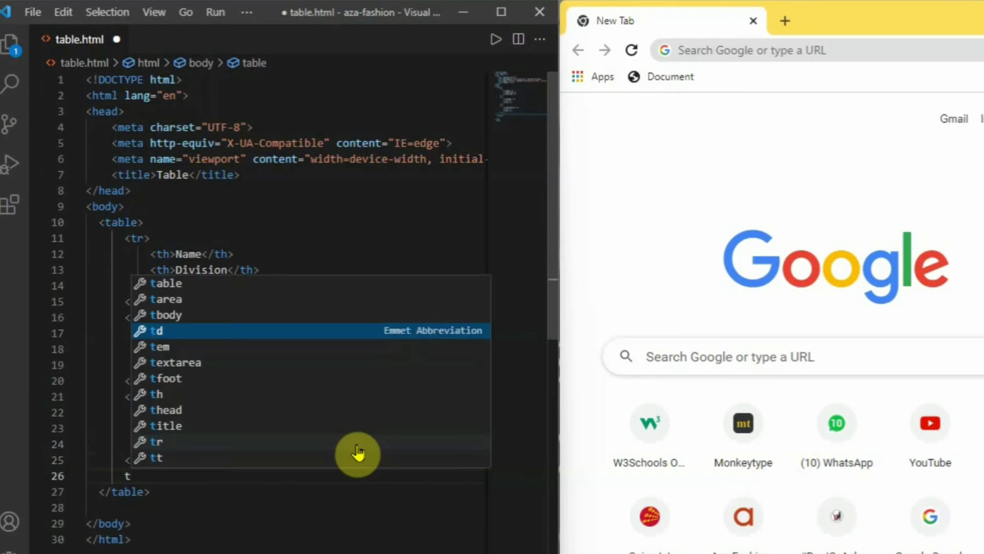
{"action": "type", "text": "r"}
{"action": "key", "text": "Tab"}
{"action": "key", "text": "Return"}
{"action": "type", "text": "td"}
{"action": "key", "text": "Tab"}
{"action": "type", "text": "Khush"}
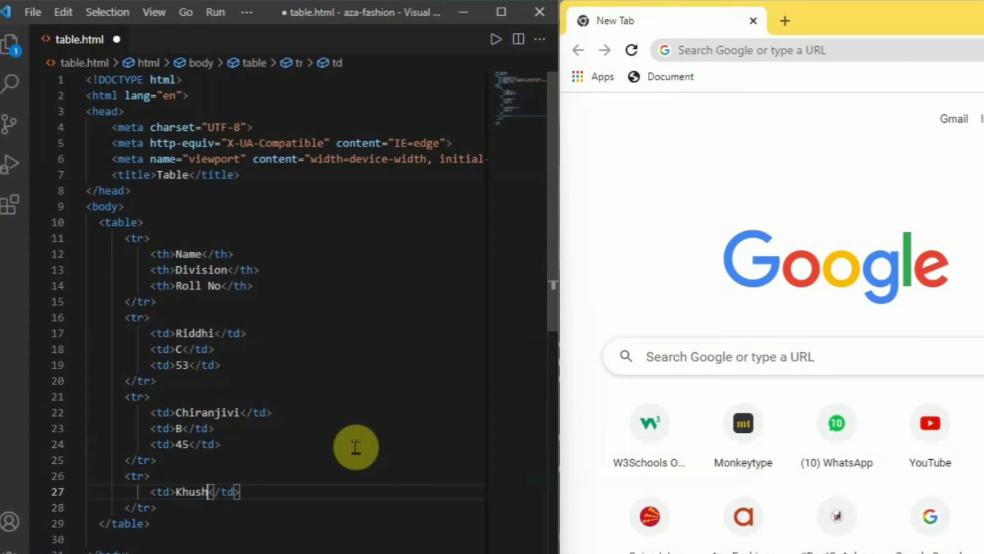
{"action": "type", "text": "i"}
{"action": "key", "text": "End"}
{"action": "key", "text": "Return"}
{"action": "type", "text": "td"}
{"action": "key", "text": "Tab"}
{"action": "type", "text": "A"}
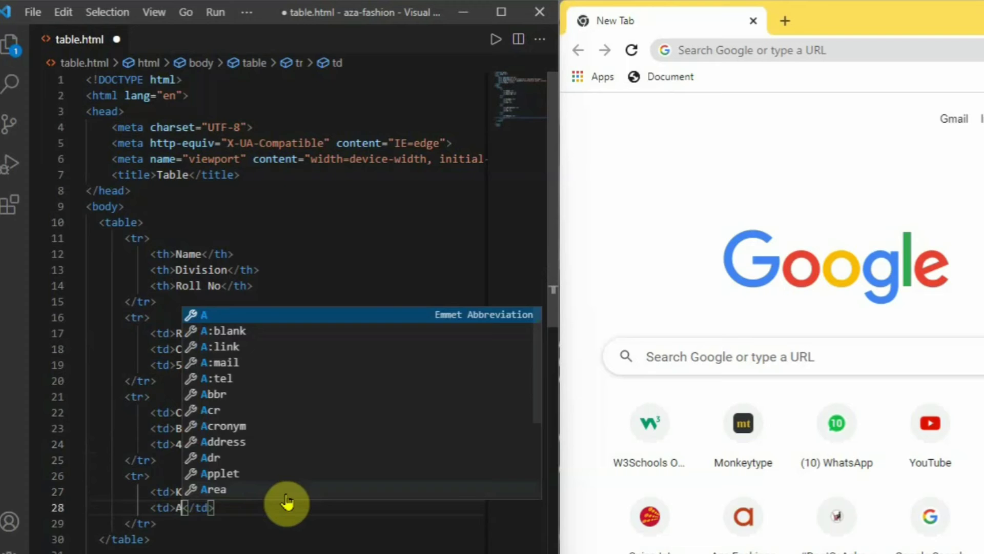
{"action": "key", "text": "End"}
{"action": "key", "text": "Return"}
{"action": "type", "text": "td"}
{"action": "key", "text": "Tab"}
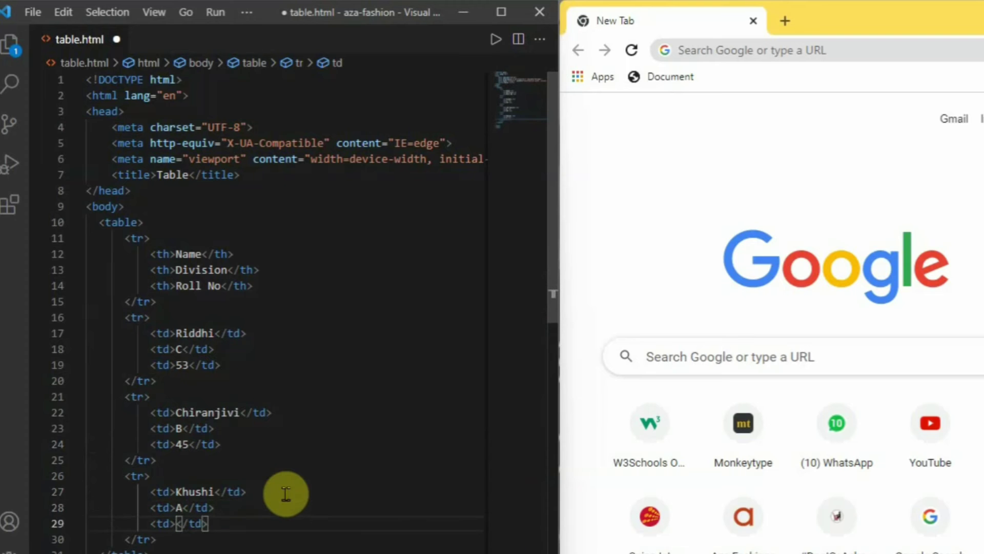
{"action": "type", "text": "23"}
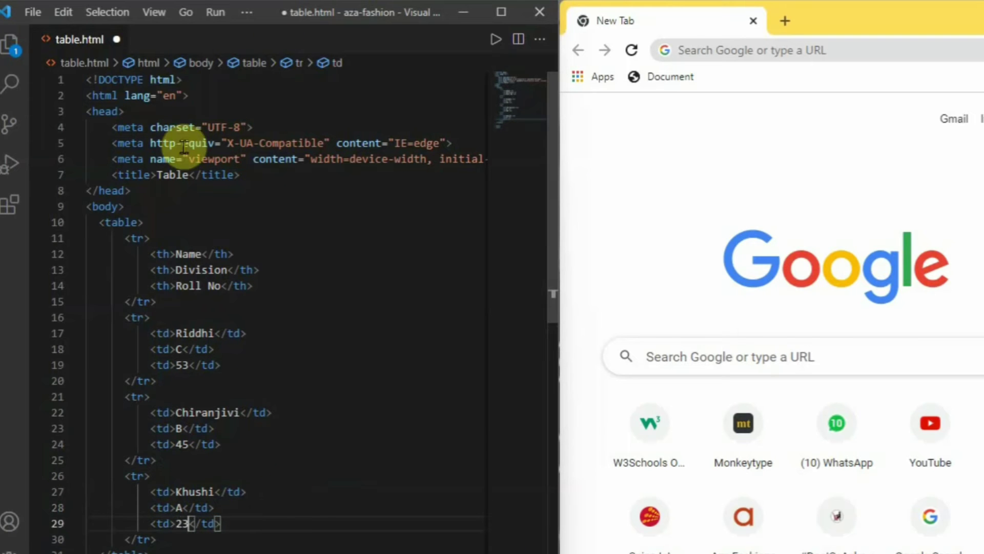
{"action": "key", "text": "ctrl+s"}
{"action": "right_click", "coordinate": [80, 40]}
Copy the file path and load table.html in Chrome's address bar
{"action": "left_click", "coordinate": [184, 176]}
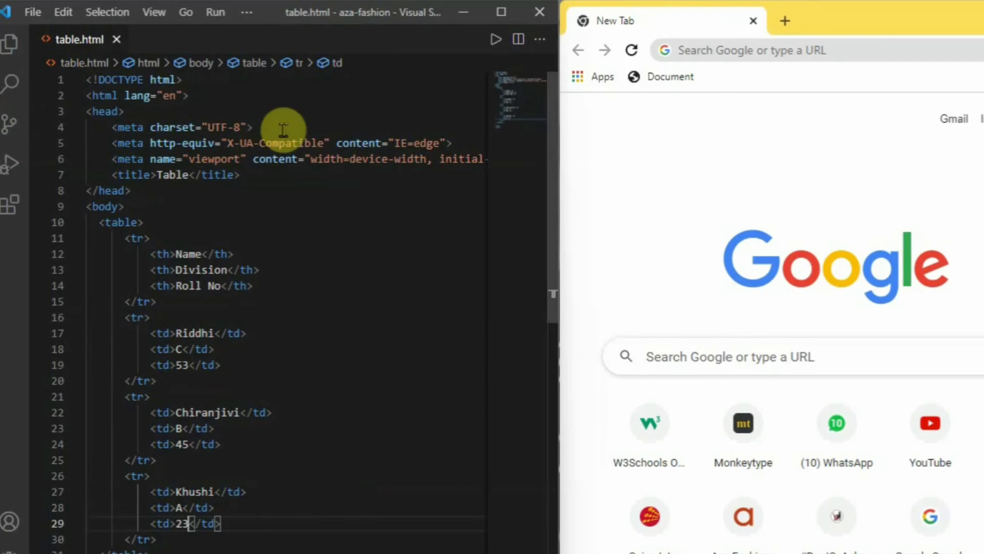
{"action": "left_click", "coordinate": [702, 50]}
{"action": "key", "text": "ctrl+v"}
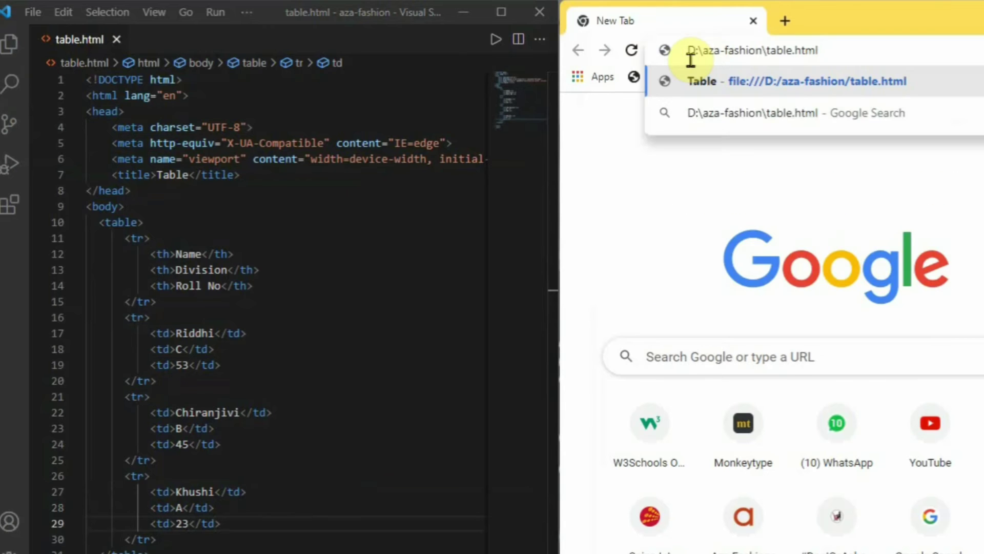
{"action": "key", "text": "Return"}
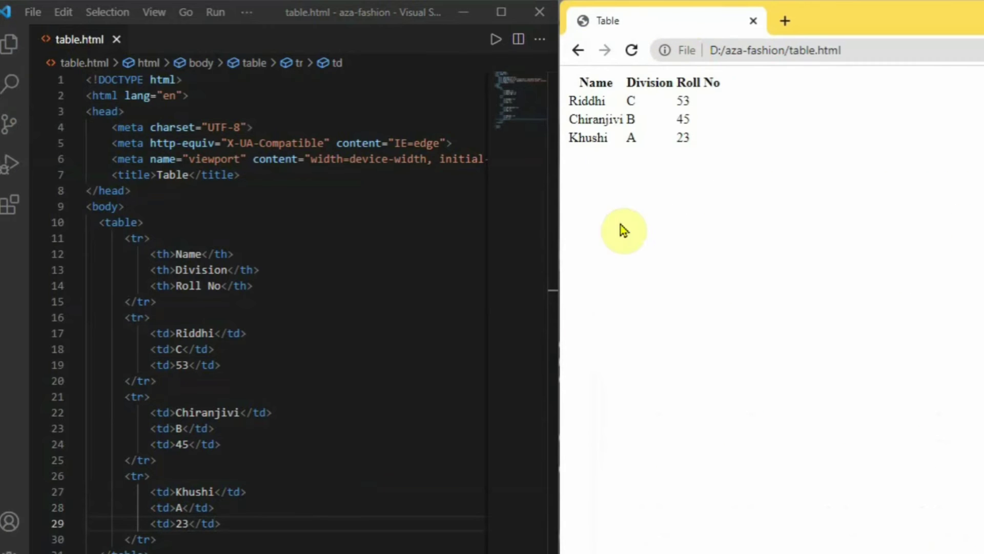
Highlight the page's table text, then put the editor cursor after the head section
{"action": "left_click_drag", "start_coordinate": [708, 163], "coordinate": [562, 77]}
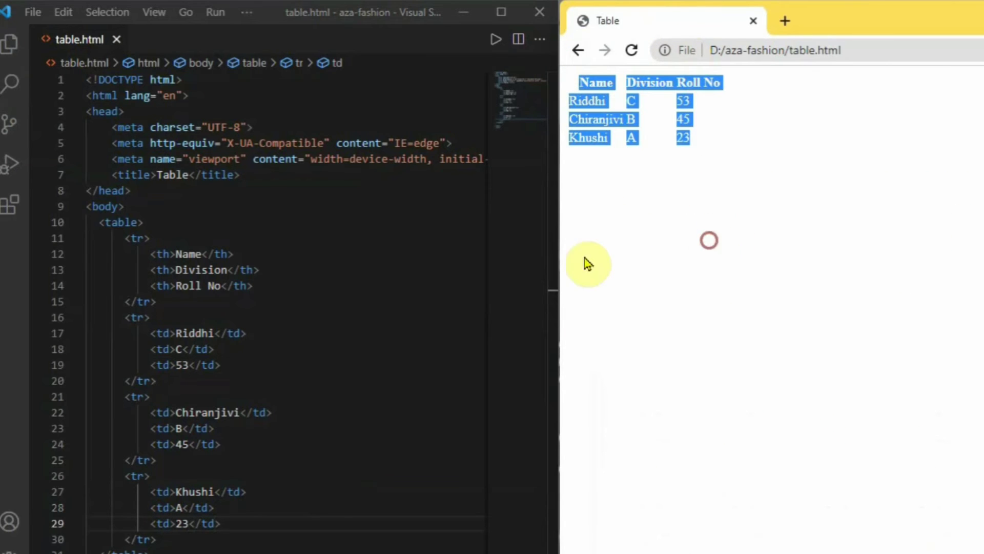
{"action": "left_click", "coordinate": [444, 324]}
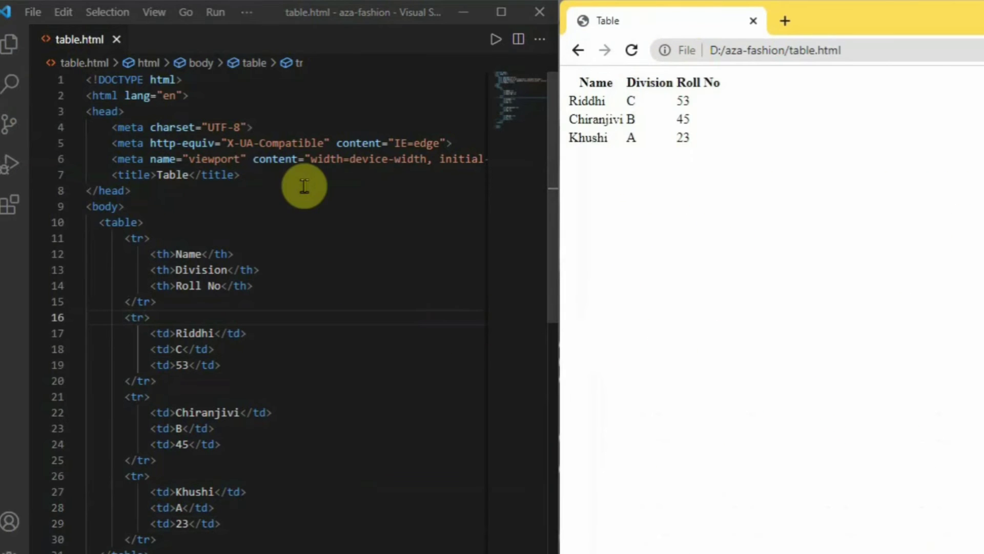
{"action": "left_click", "coordinate": [253, 192]}
Add a style block with a table rule using the Times New Roman font, and refresh Chrome
{"action": "key", "text": "Return"}
{"action": "type", "text": "s"}
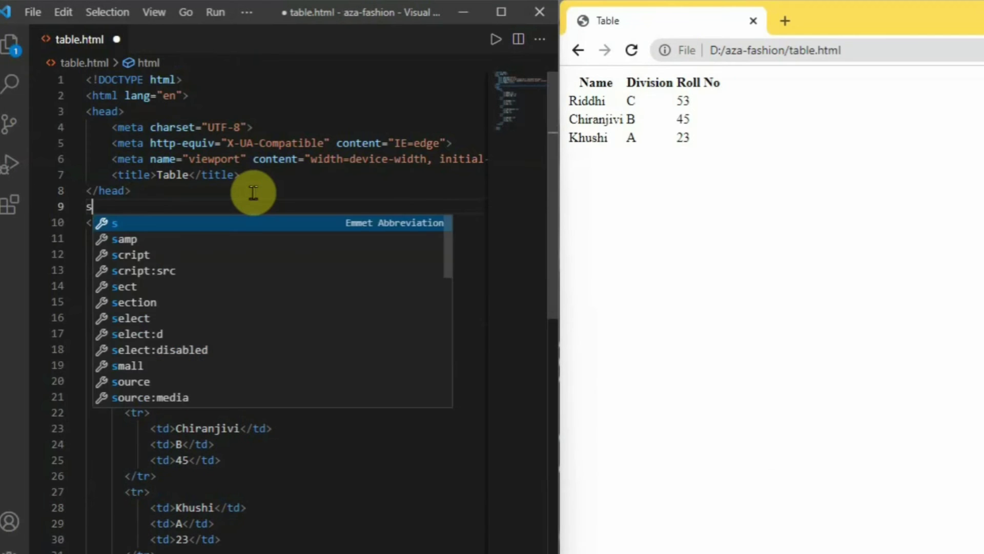
{"action": "type", "text": "ty"}
{"action": "key", "text": "Return"}
{"action": "key", "text": "Return"}
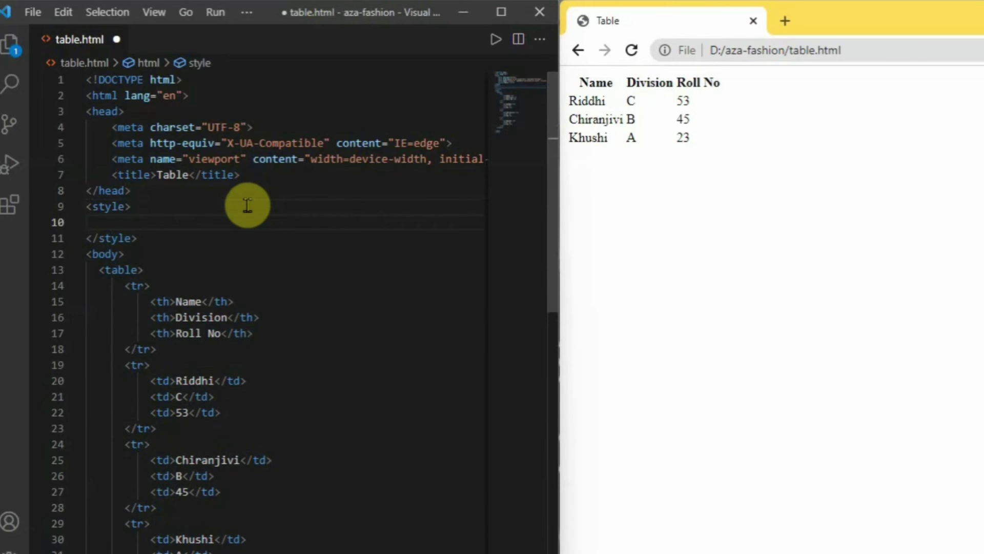
{"action": "key", "text": "BackSpace"}
{"action": "type", "text": "fo"}
{"action": "key", "text": "BackSpace"}
{"action": "key", "text": "BackSpace"}
{"action": "type", "text": "tab"}
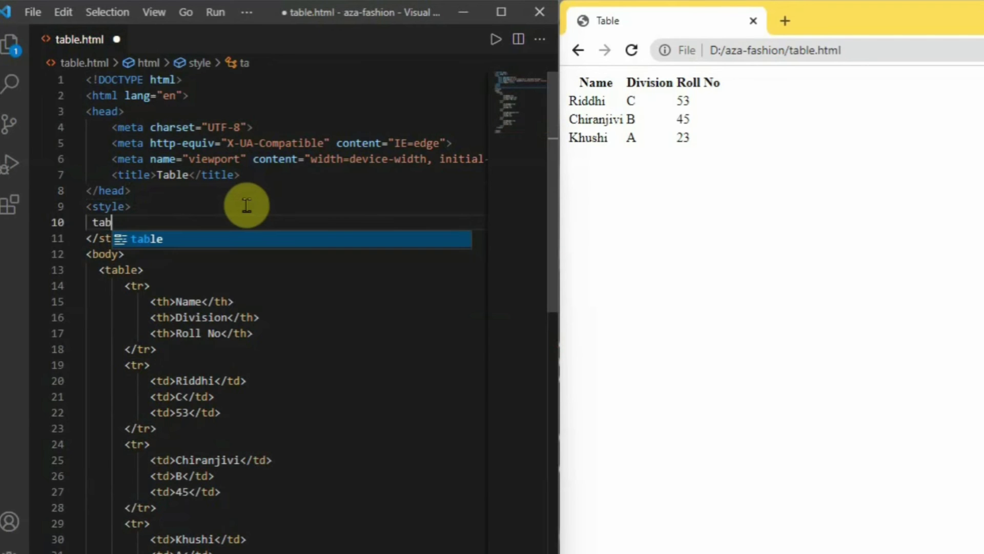
{"action": "type", "text": "le"}
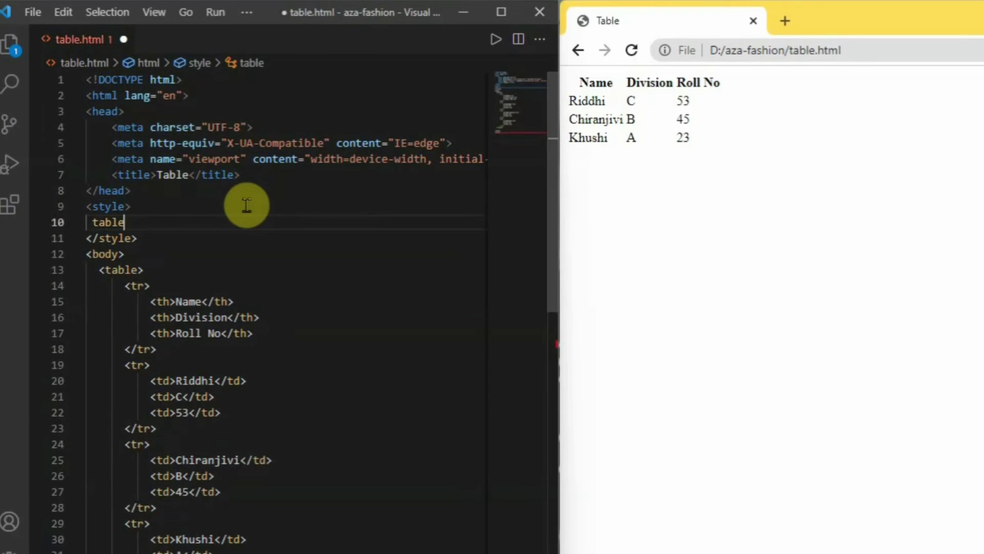
{"action": "type", "text": "{"}
{"action": "key", "text": "Return"}
{"action": "type", "text": "on"}
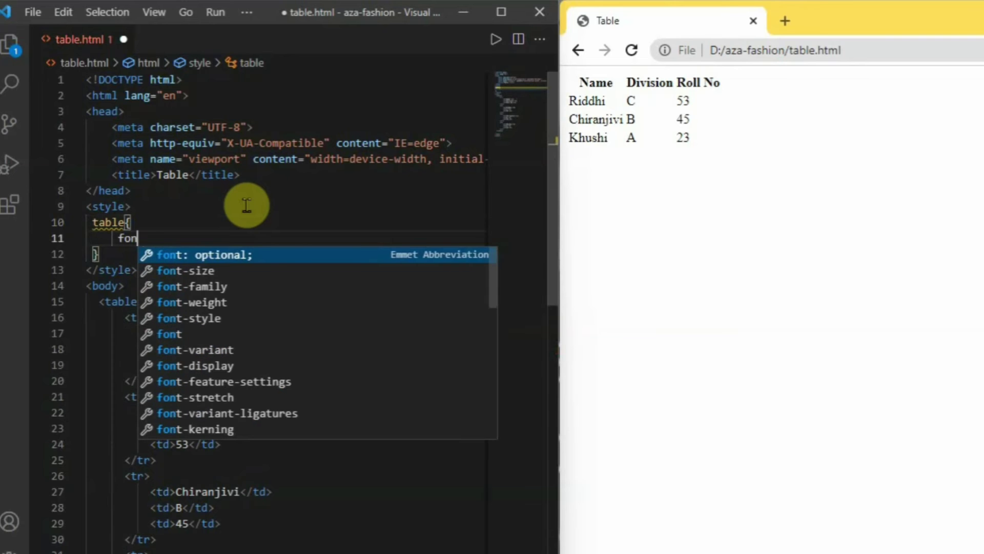
{"action": "type", "text": "t"}
{"action": "key", "text": "Down"}
{"action": "key", "text": "Return"}
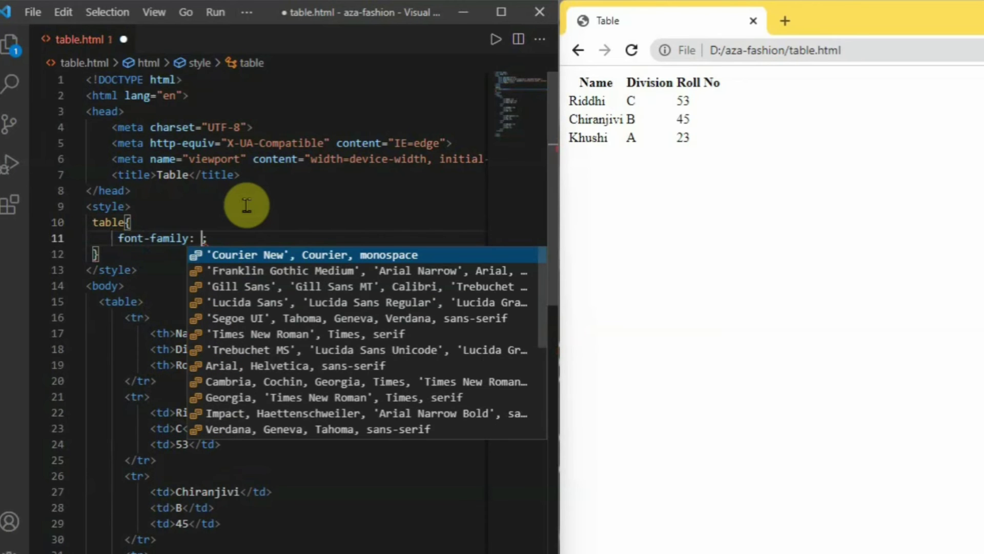
{"action": "key", "text": "Down"}
{"action": "key", "text": "Down"}
{"action": "key", "text": "Down"}
{"action": "key", "text": "Down"}
{"action": "key", "text": "Down"}
{"action": "key", "text": "Return"}
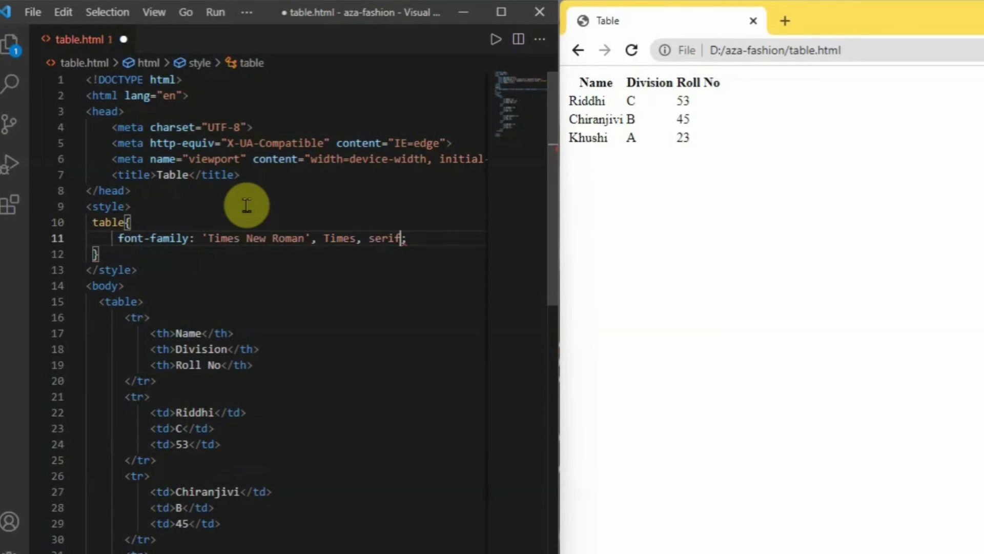
{"action": "left_click", "coordinate": [631, 50]}
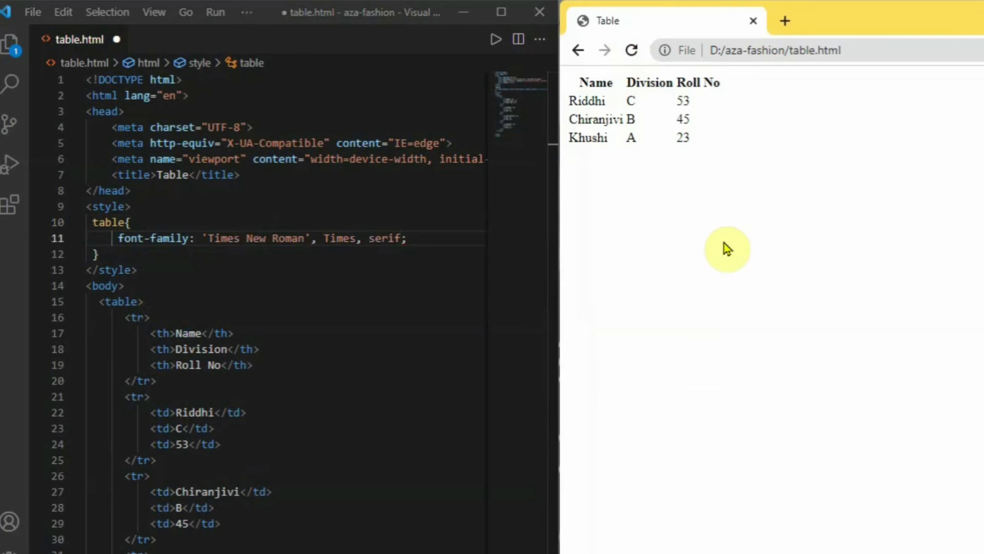
Add a td,th rule with a 2px solid red border
{"action": "left_click", "coordinate": [161, 256]}
{"action": "key", "text": "Return"}
{"action": "type", "text": "td,th{"}
{"action": "key", "text": "Return"}
{"action": "type", "text": "bo"}
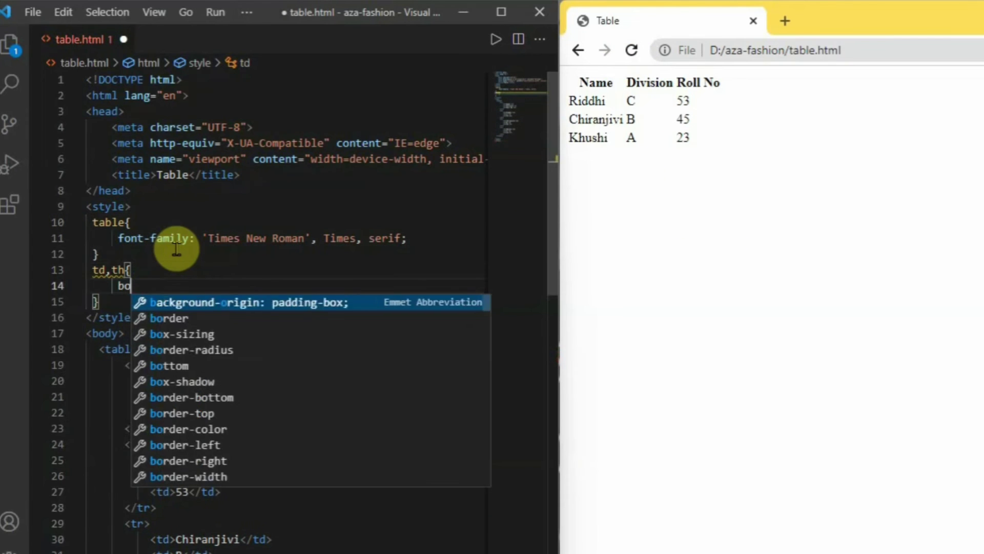
{"action": "type", "text": "rde"}
{"action": "key", "text": "Return"}
{"action": "type", "text": "2"}
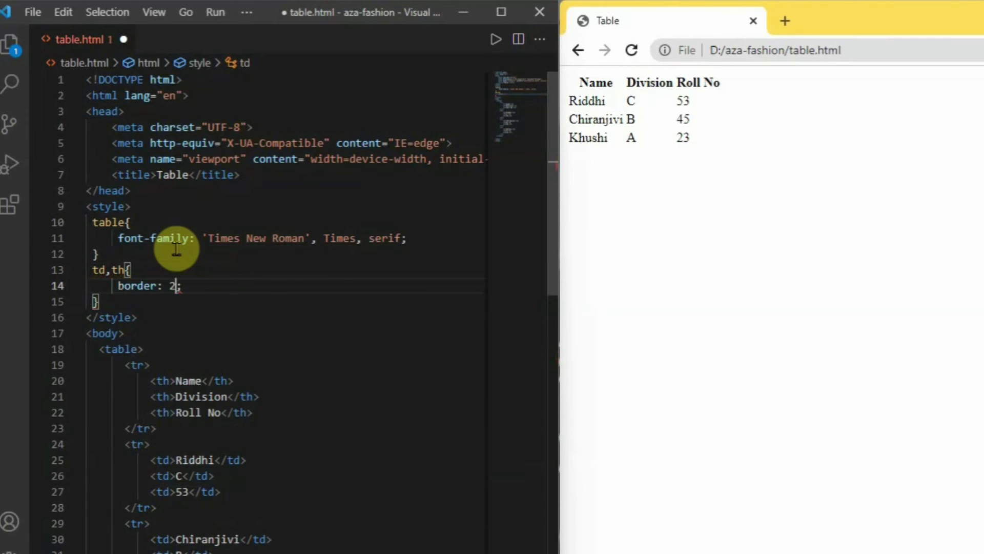
{"action": "type", "text": "px sol"}
{"action": "key", "text": "Return"}
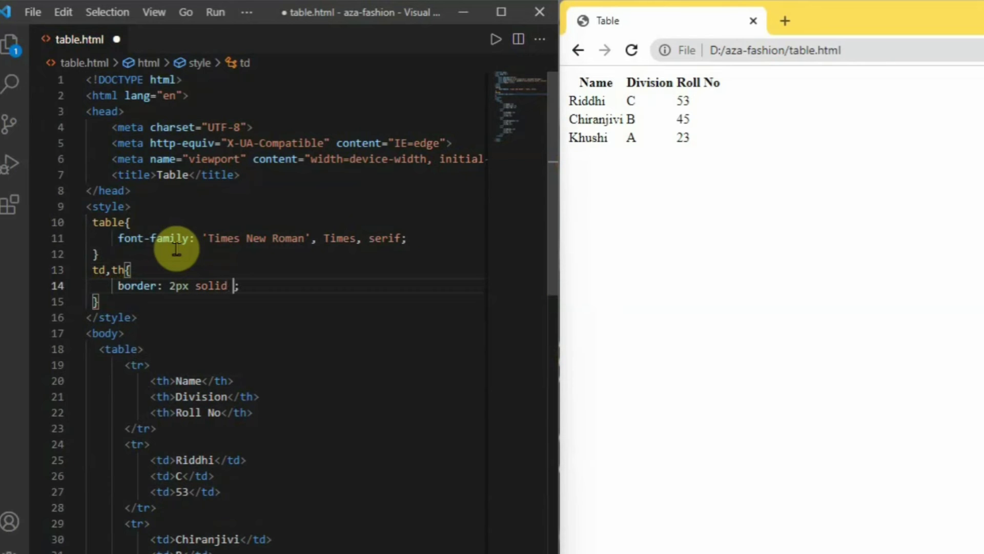
{"action": "type", "text": "red"}
{"action": "key", "text": "Return"}
Give the cells left text alignment and 10px padding, save, and reload Chrome
{"action": "left_click", "coordinate": [300, 285]}
{"action": "key", "text": "Return"}
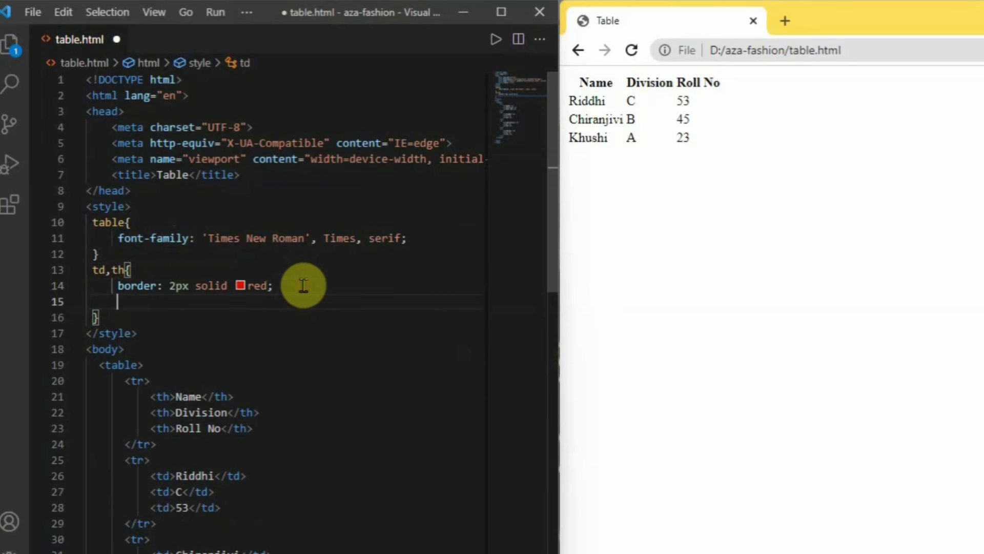
{"action": "type", "text": "te"}
{"action": "key", "text": "Down"}
{"action": "key", "text": "Return"}
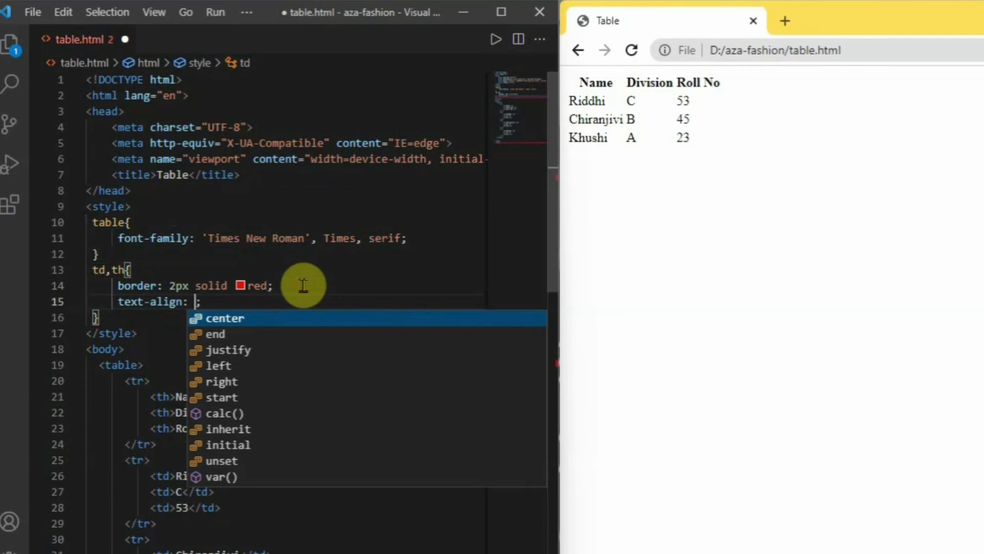
{"action": "type", "text": "left"}
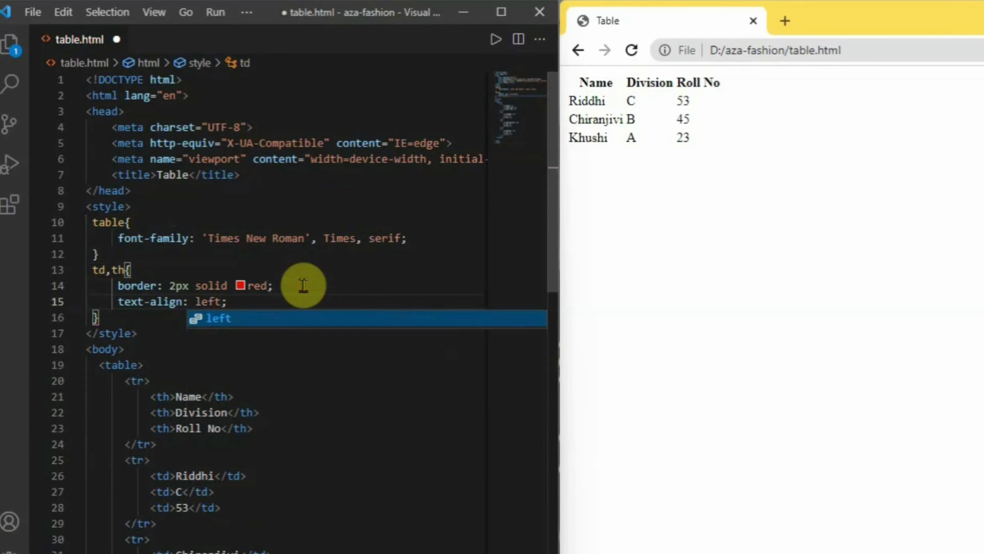
{"action": "left_click", "coordinate": [243, 307]}
{"action": "key", "text": "Return"}
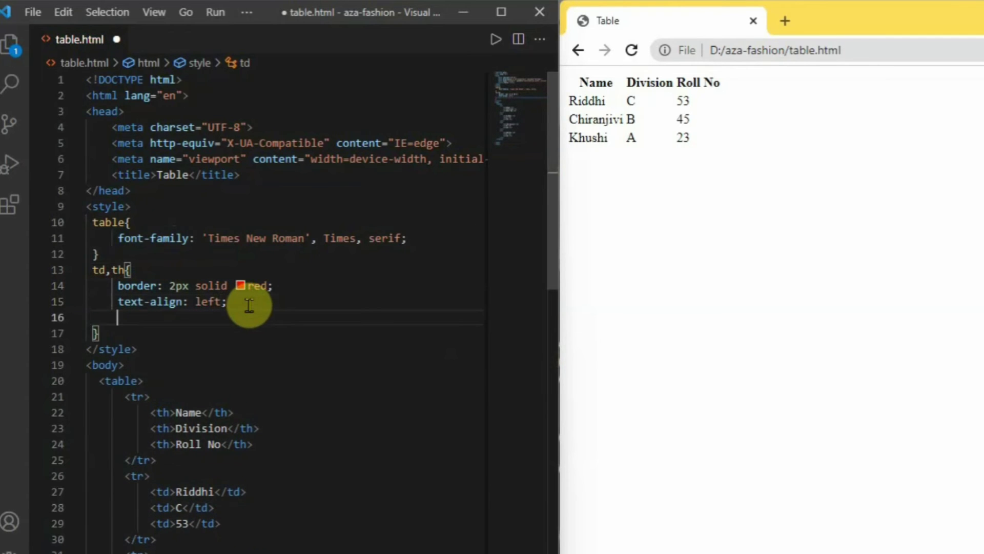
{"action": "type", "text": "padding"}
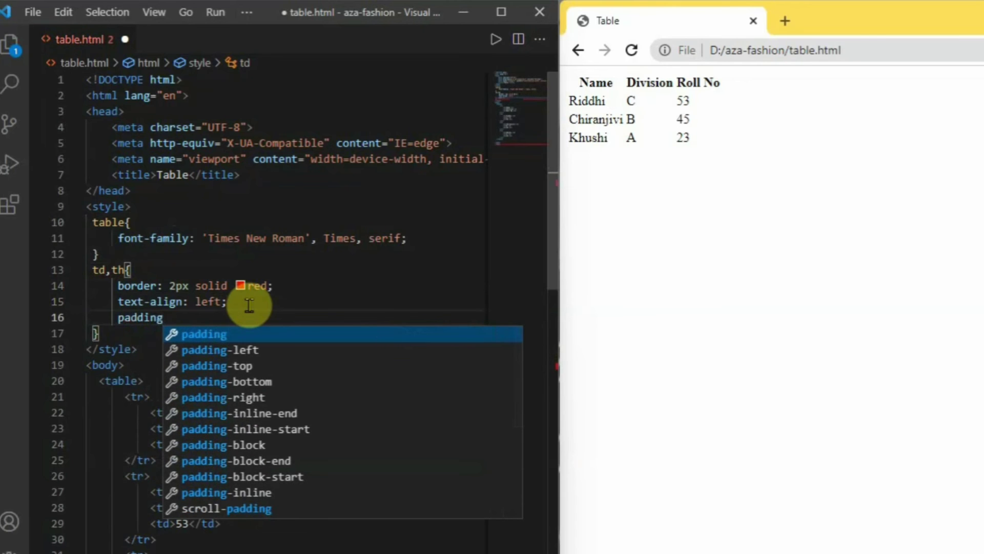
{"action": "key", "text": "Return"}
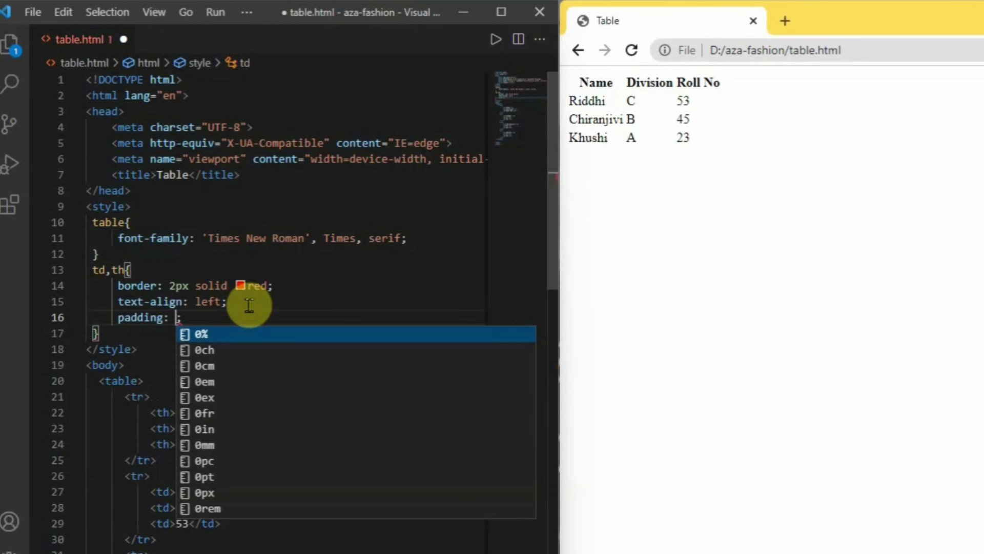
{"action": "type", "text": "10px"}
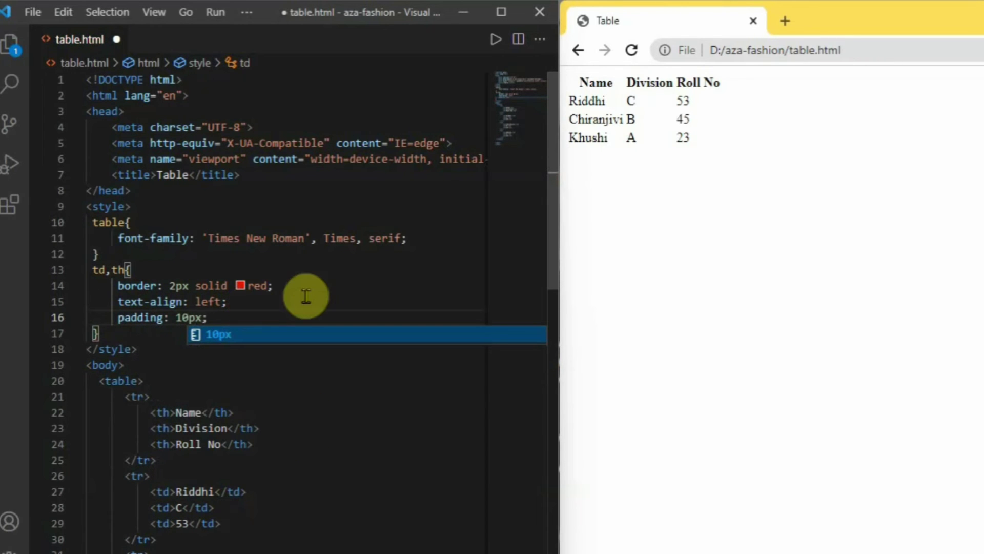
{"action": "key", "text": "ctrl+s"}
{"action": "left_click", "coordinate": [631, 50]}
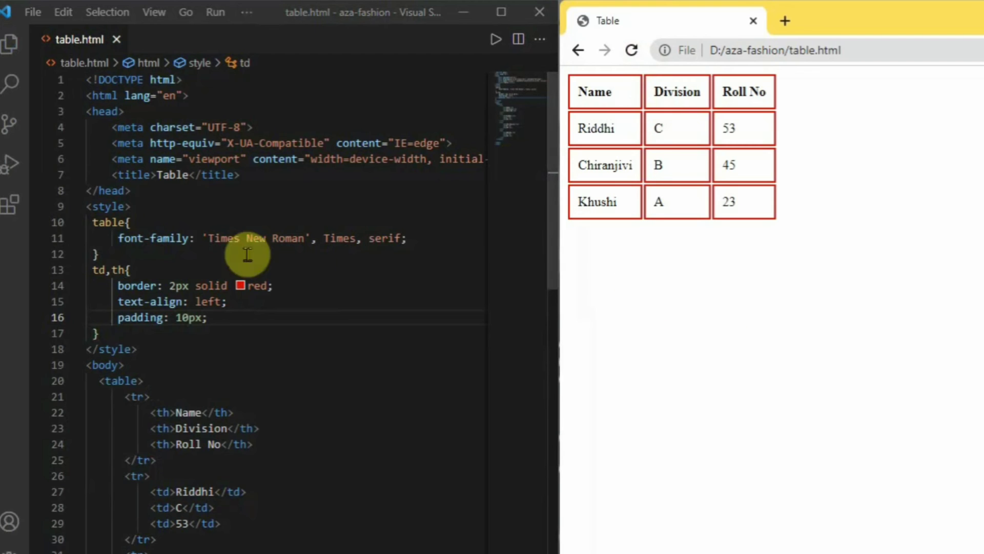
Add border-collapse: collapse to the table rule, save, and reload Chrome
{"action": "left_click", "coordinate": [430, 244]}
{"action": "key", "text": "Return"}
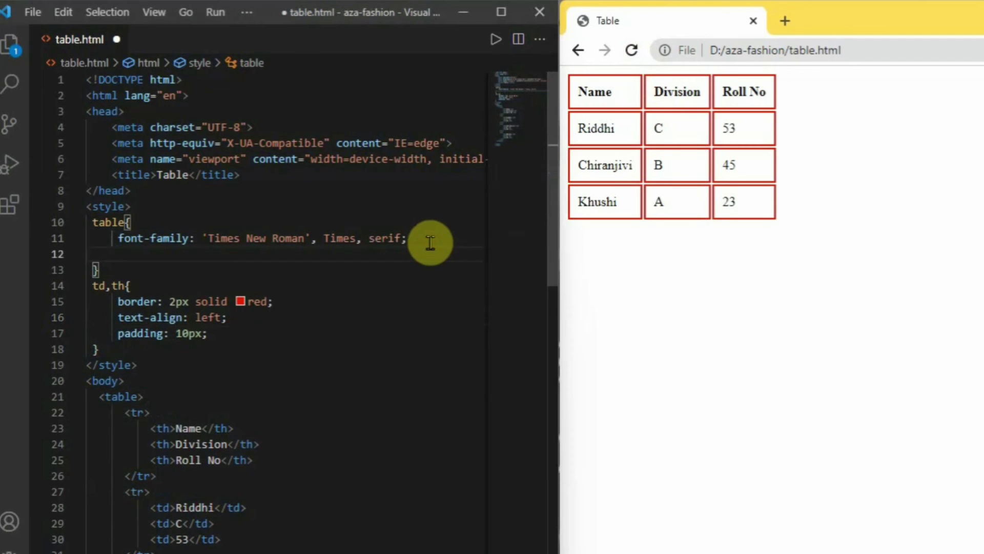
{"action": "type", "text": "border"}
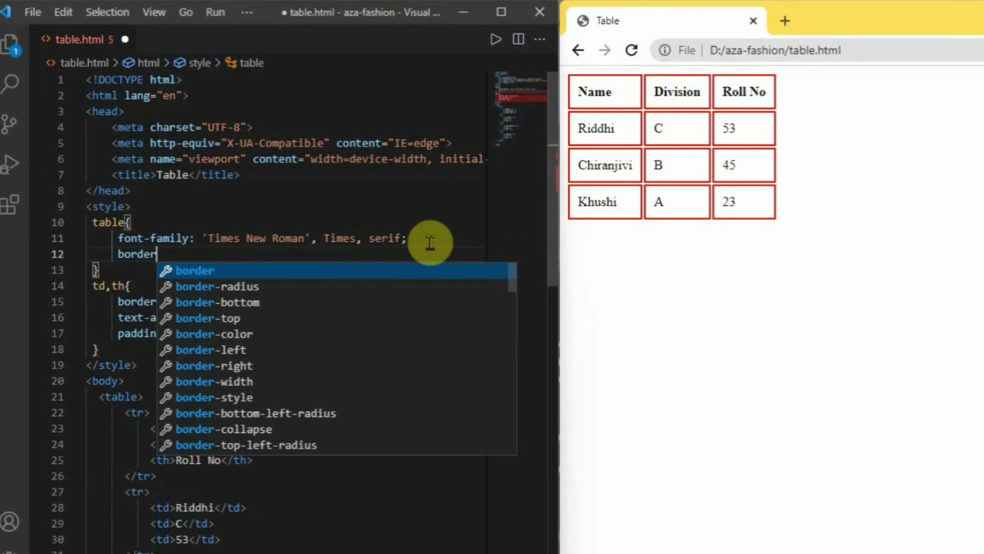
{"action": "type", "text": "-c"}
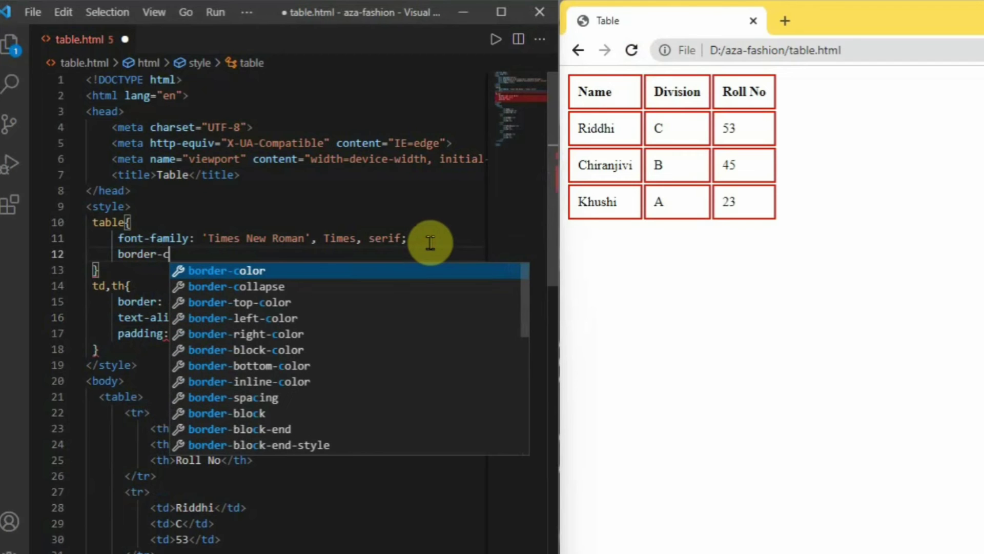
{"action": "key", "text": "Down"}
{"action": "key", "text": "Return"}
{"action": "type", "text": "co;"}
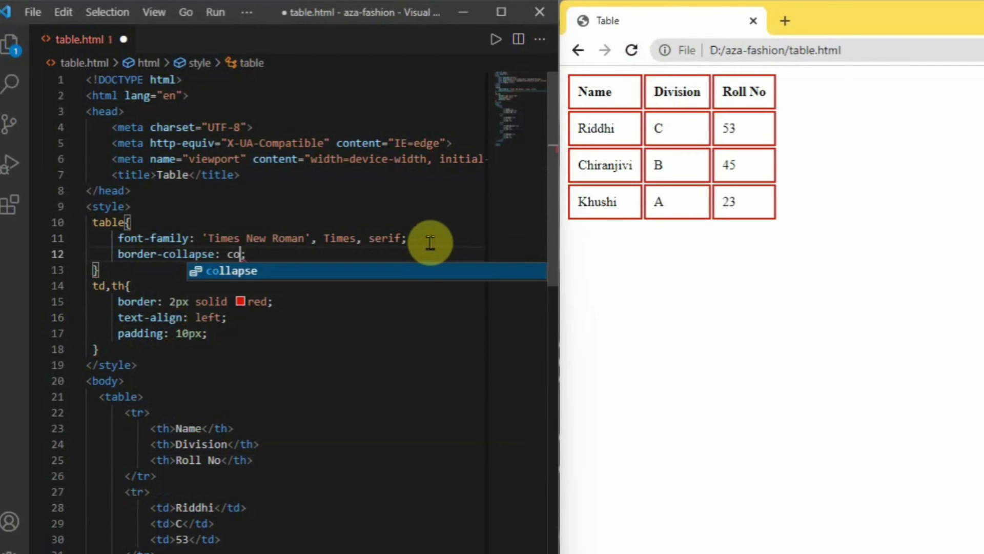
{"action": "key", "text": "Return"}
{"action": "key", "text": "ctrl+s"}
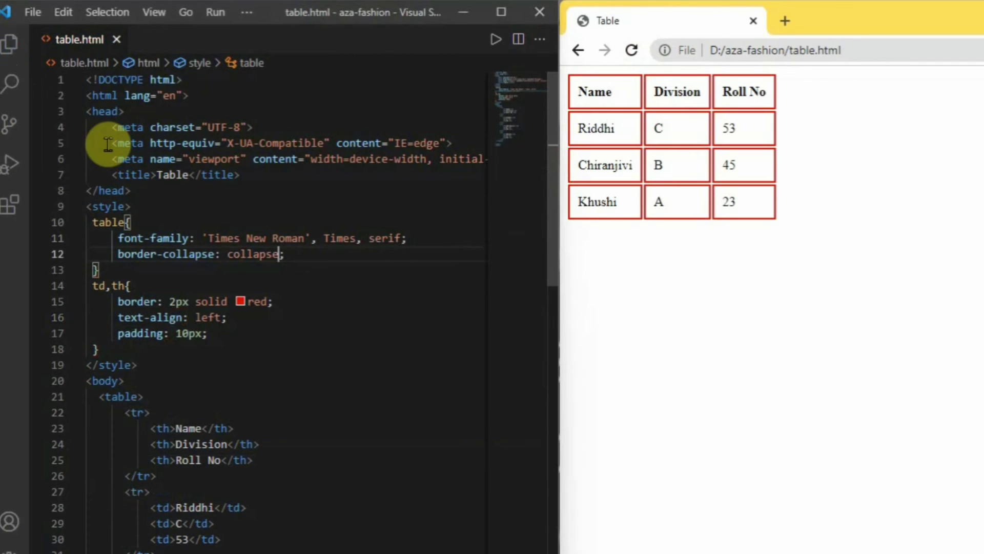
{"action": "left_click", "coordinate": [631, 51]}
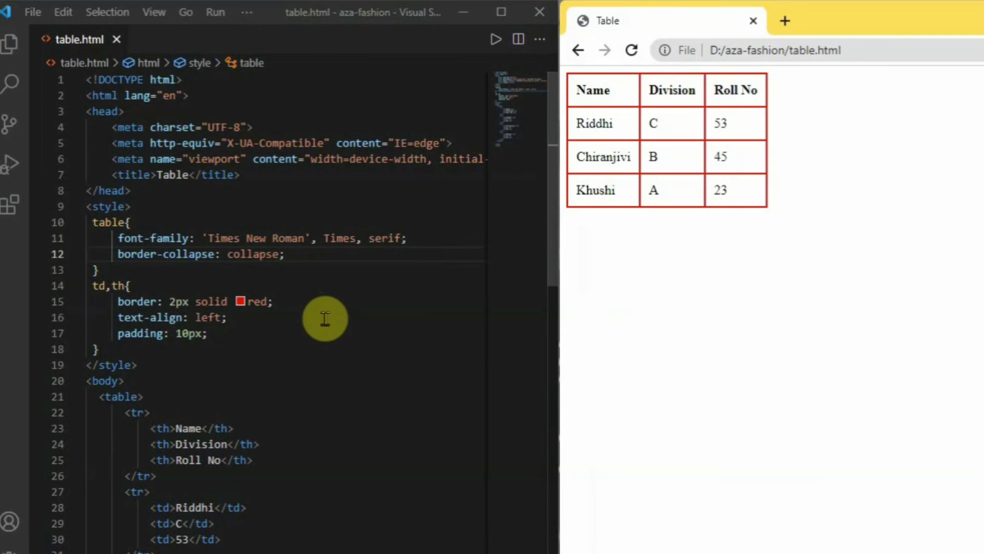
Add a tr:nth-child(even) rule with background-color greenyellow, then reload Chrome
{"action": "left_click", "coordinate": [358, 349]}
{"action": "key", "text": "Return"}
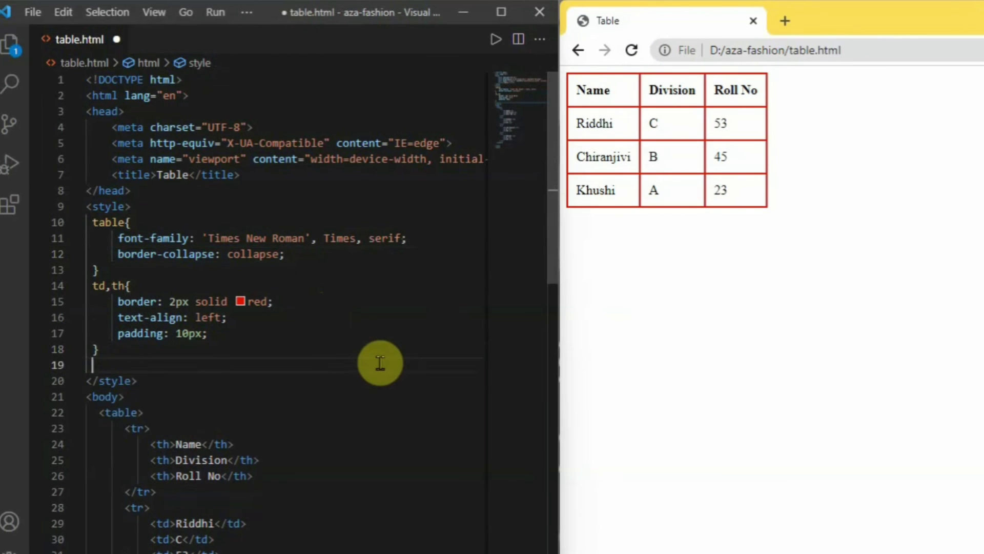
{"action": "type", "text": "tr"}
{"action": "key", "text": "Escape"}
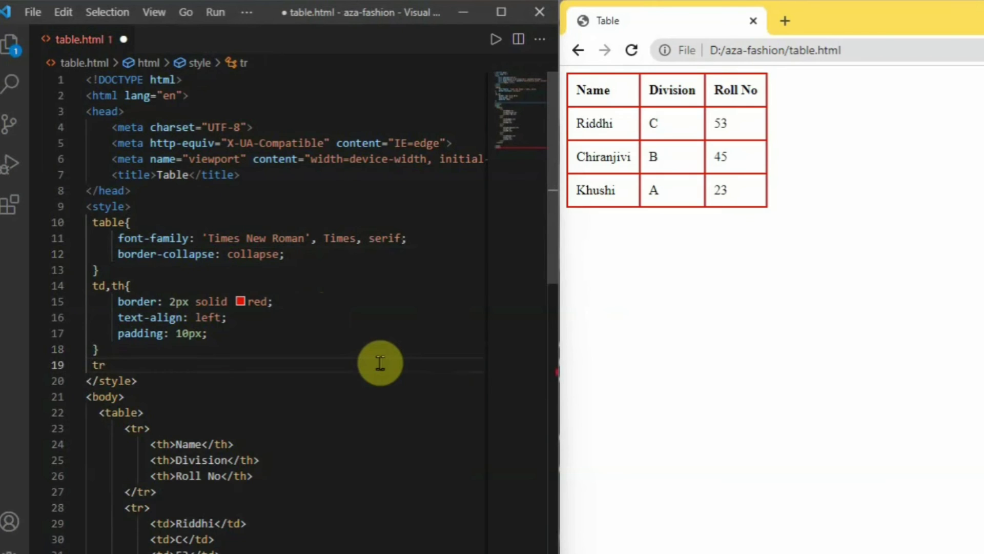
{"action": "type", "text": ":n"}
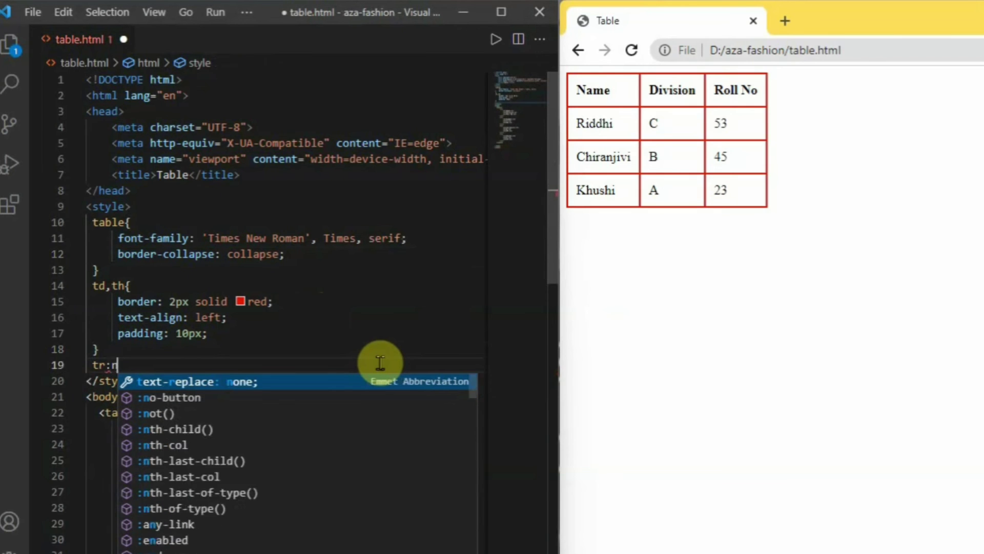
{"action": "type", "text": "th"}
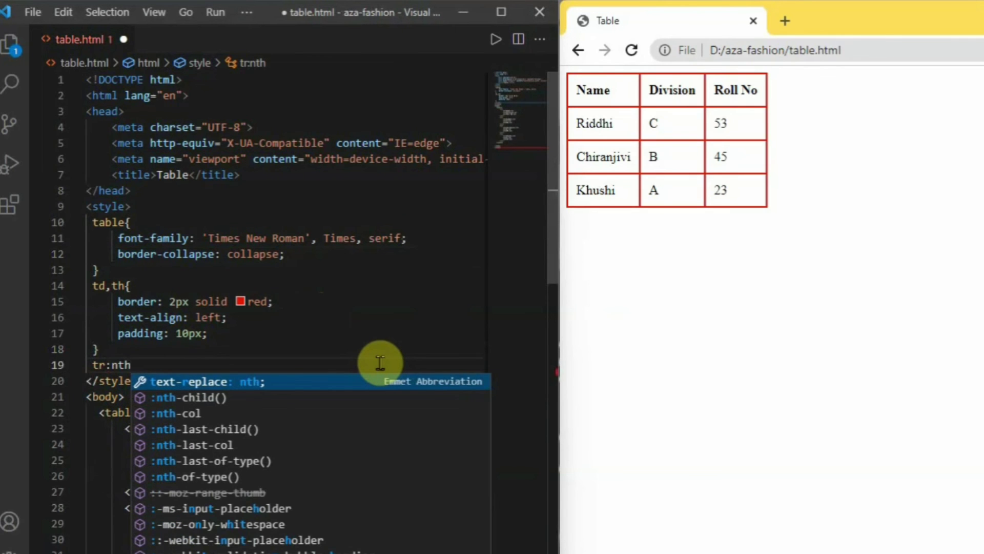
{"action": "type", "text": "-"}
{"action": "key", "text": "Return"}
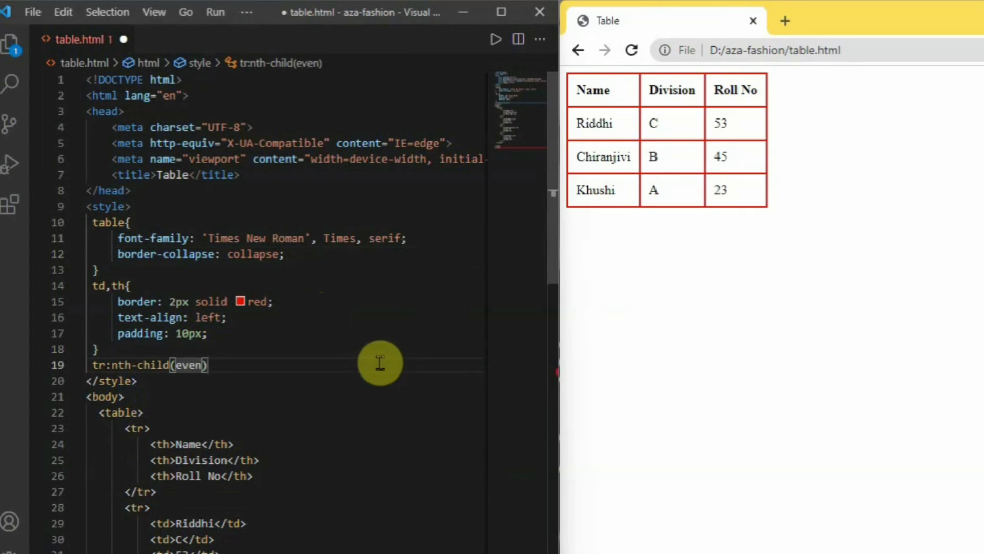
{"action": "key", "text": "Right"}
{"action": "type", "text": "{"}
{"action": "key", "text": "Return"}
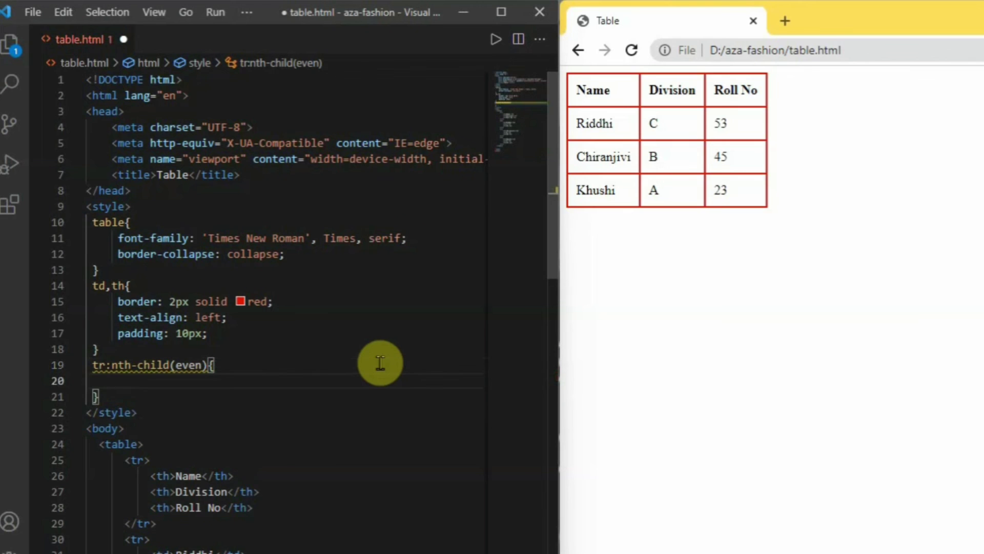
{"action": "type", "text": "bac"}
{"action": "key", "text": "Return"}
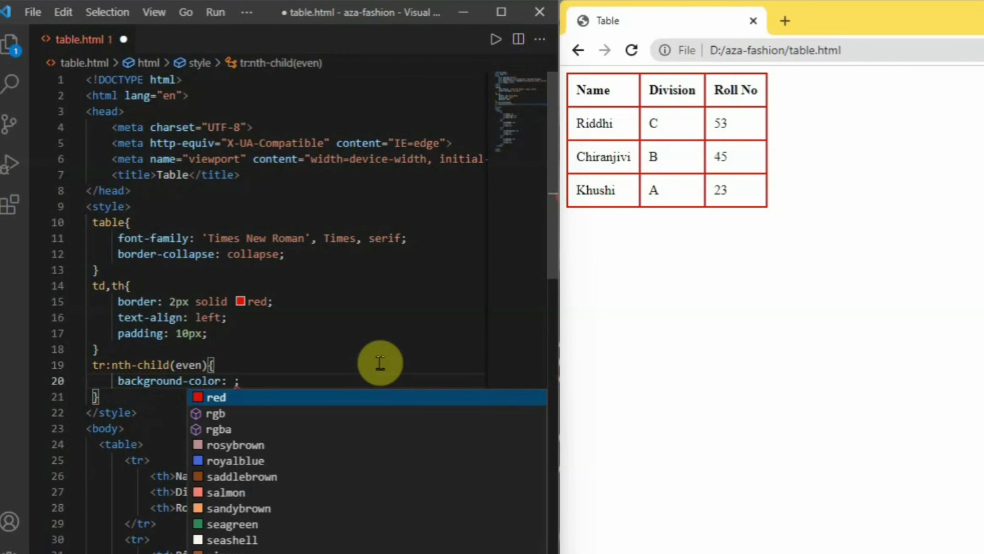
{"action": "type", "text": "gree"}
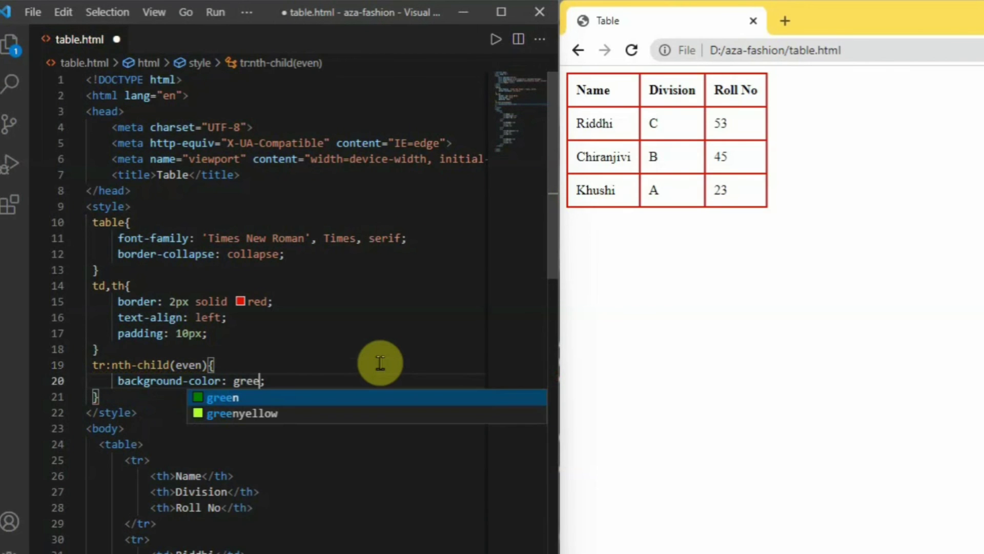
{"action": "key", "text": "Down"}
{"action": "key", "text": "Return"}
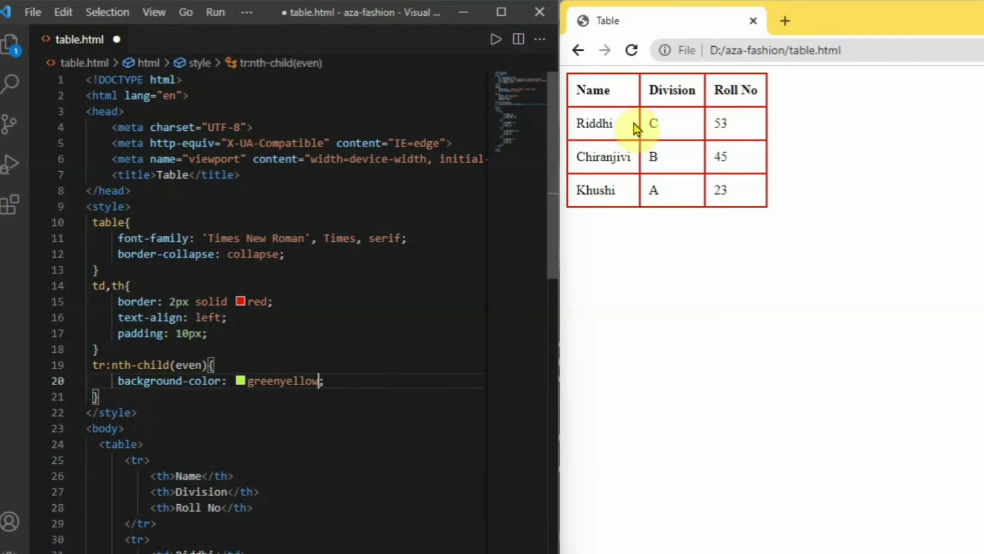
{"action": "left_click", "coordinate": [632, 51]}
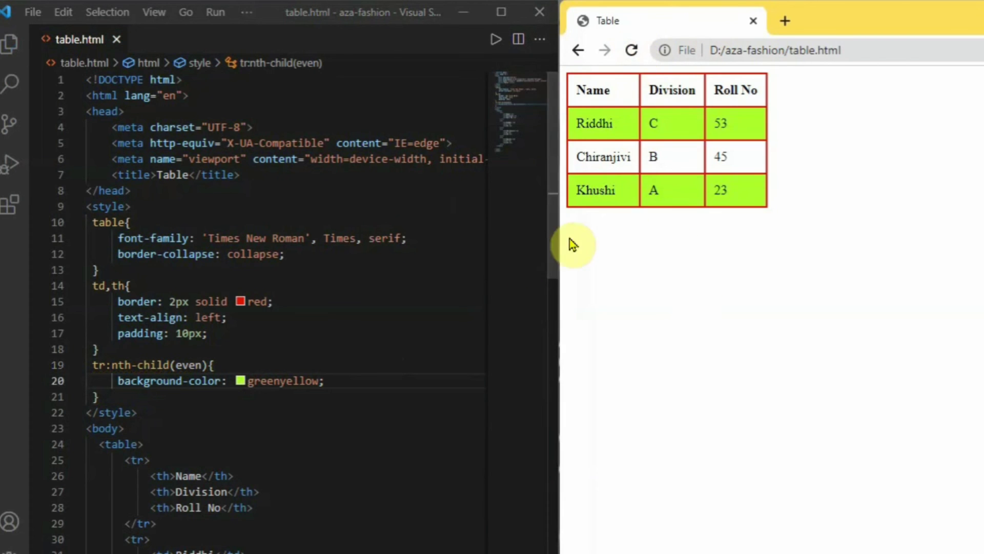
{"action": "scroll", "coordinate": [336, 429], "scroll_direction": "down", "scroll_amount": 4}
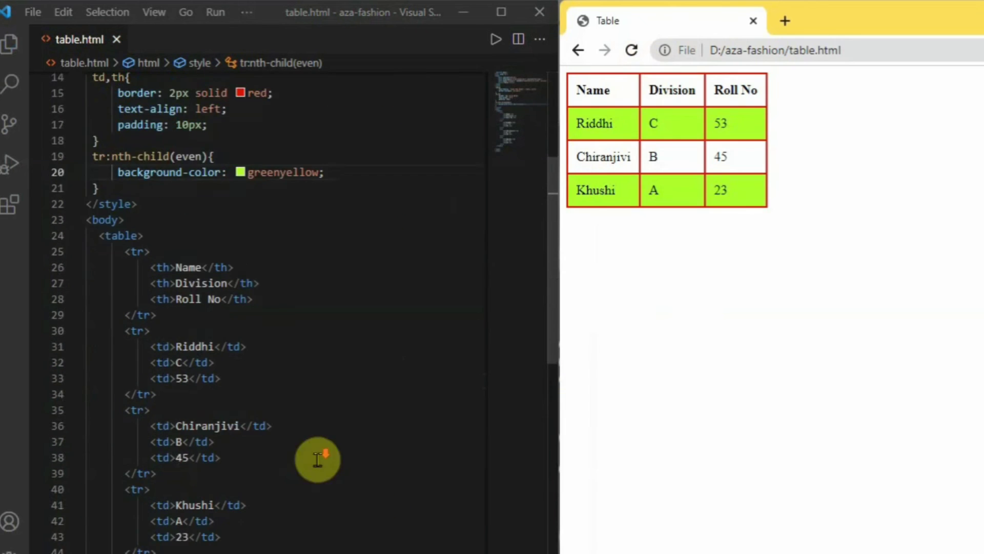
{"action": "scroll", "coordinate": [315, 454], "scroll_direction": "down", "scroll_amount": 2}
Paste a copy of the Khushi row, change it to Aditi with roll 42, and save
{"action": "left_click", "coordinate": [283, 469]}
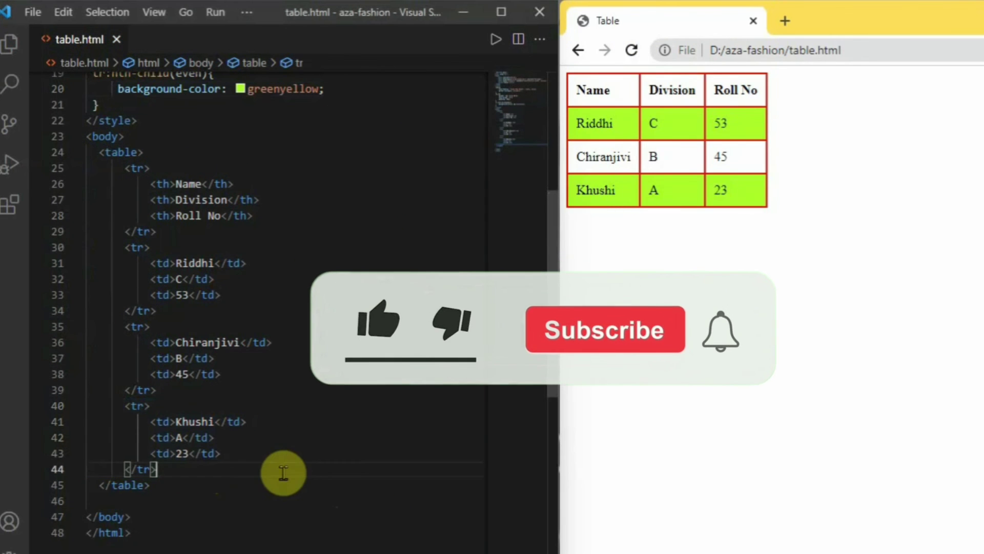
{"action": "key", "text": "ctrl+v"}
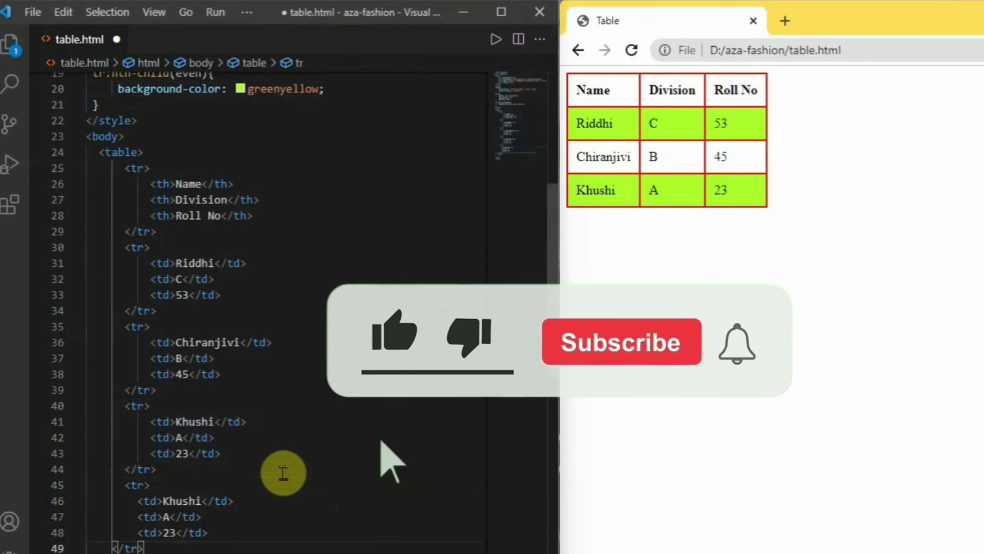
{"action": "double_click", "coordinate": [197, 501]}
{"action": "key", "text": "BackSpace"}
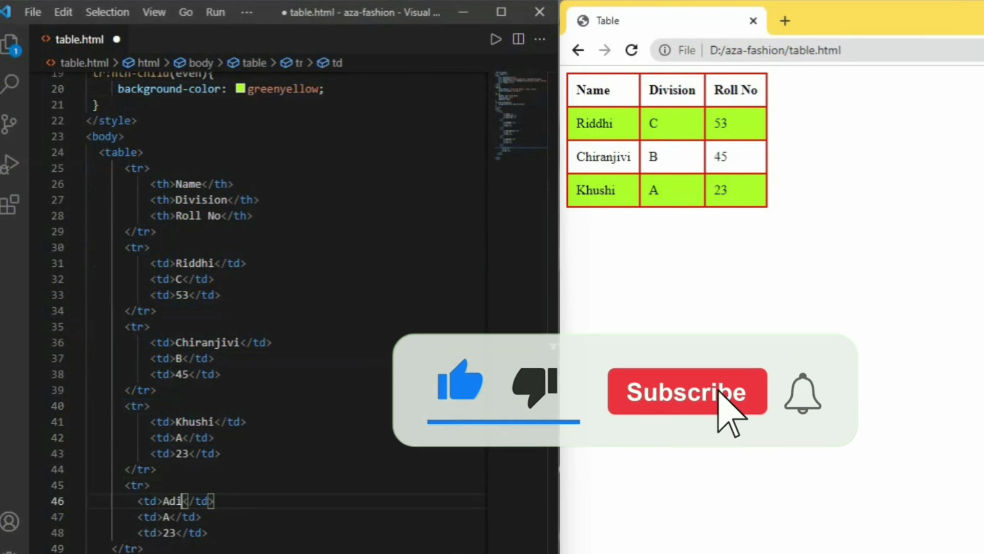
{"action": "type", "text": "Aditi"}
{"action": "double_click", "coordinate": [174, 532]}
{"action": "key", "text": "BackSpace"}
{"action": "type", "text": "42"}
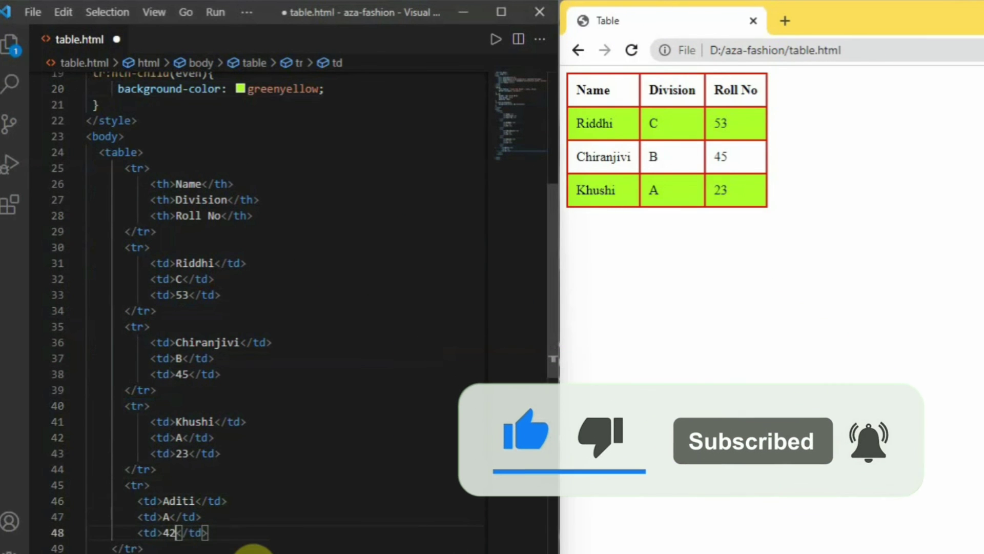
{"action": "key", "text": "ctrl+s"}
{"action": "scroll", "coordinate": [411, 391], "scroll_direction": "up", "scroll_amount": 5}
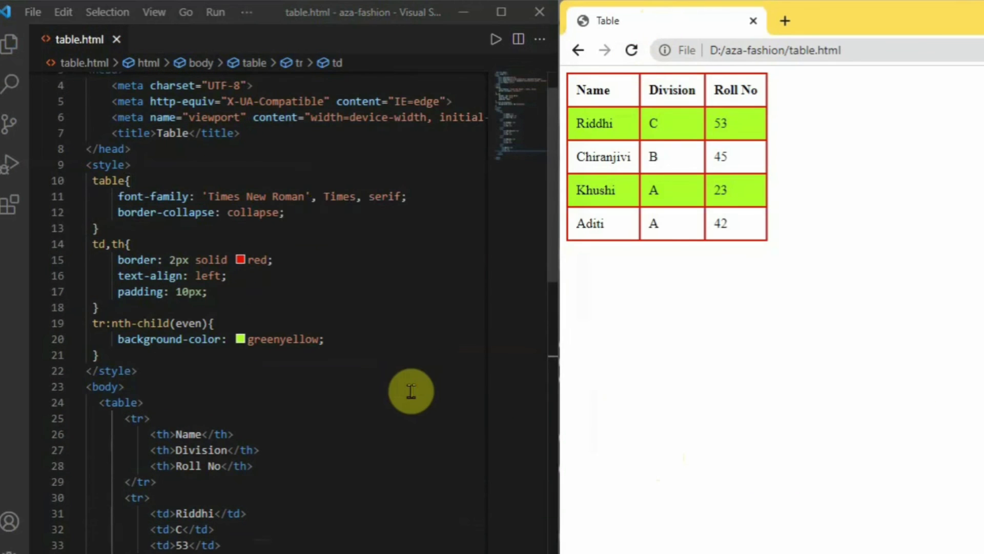
{"action": "type", "text": "width: 100%;"}
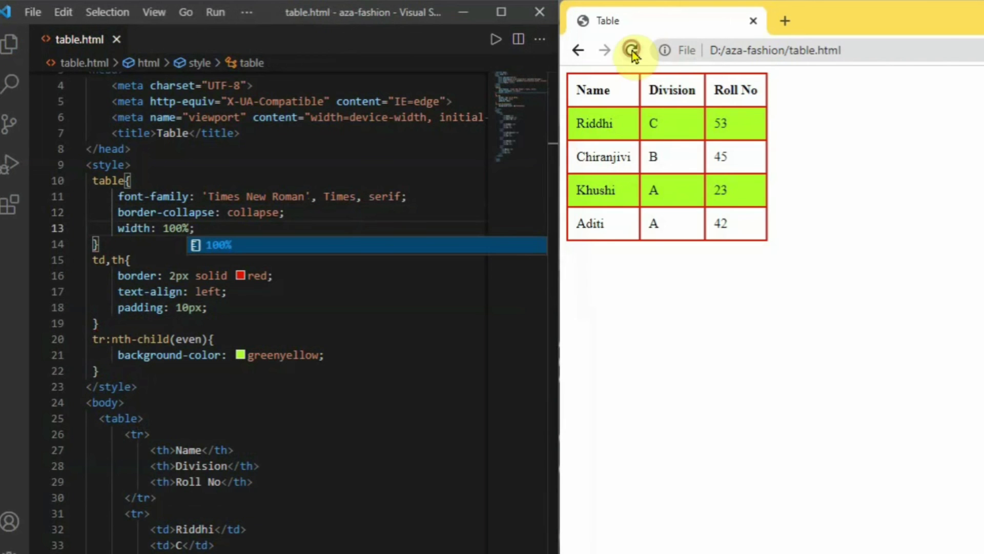
Reload Chrome to show the table at 100% page width
{"action": "left_click", "coordinate": [632, 50]}
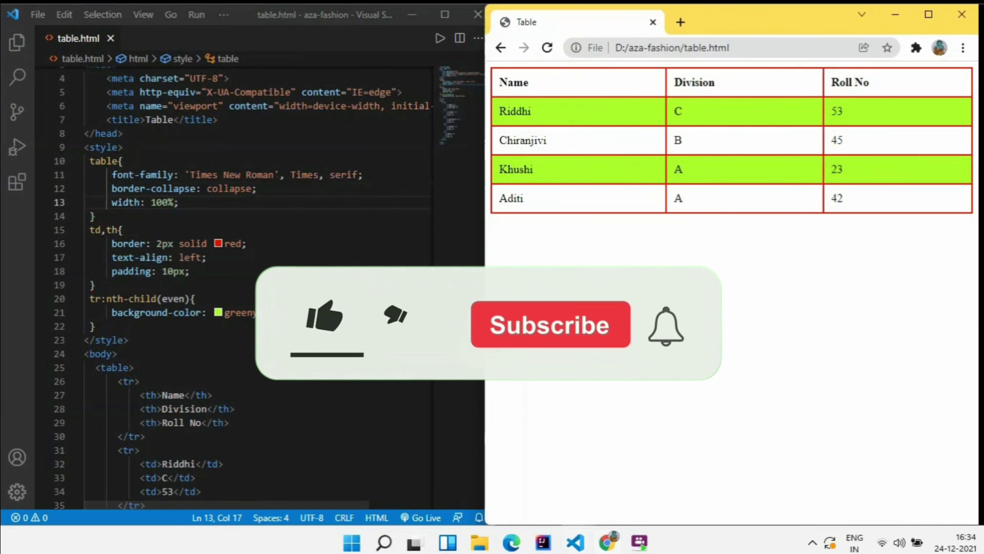